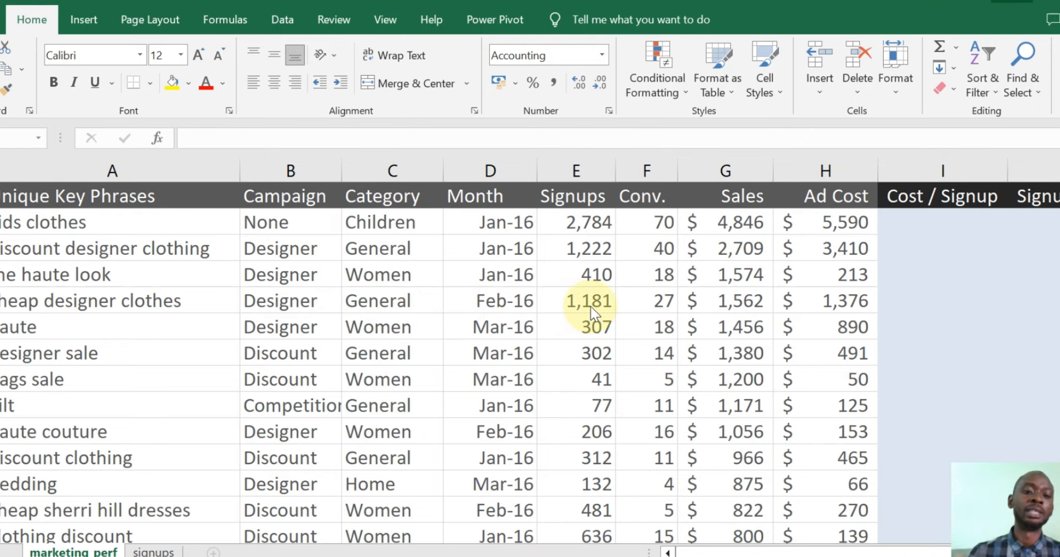
- Enter =H2/E2 in I2 to divide Ad Cost by Signups
{"action": "scroll", "coordinate": [591, 315], "scroll_direction": "down", "scroll_amount": 2}
{"action": "scroll", "coordinate": [591, 361], "scroll_direction": "up", "scroll_amount": 2}
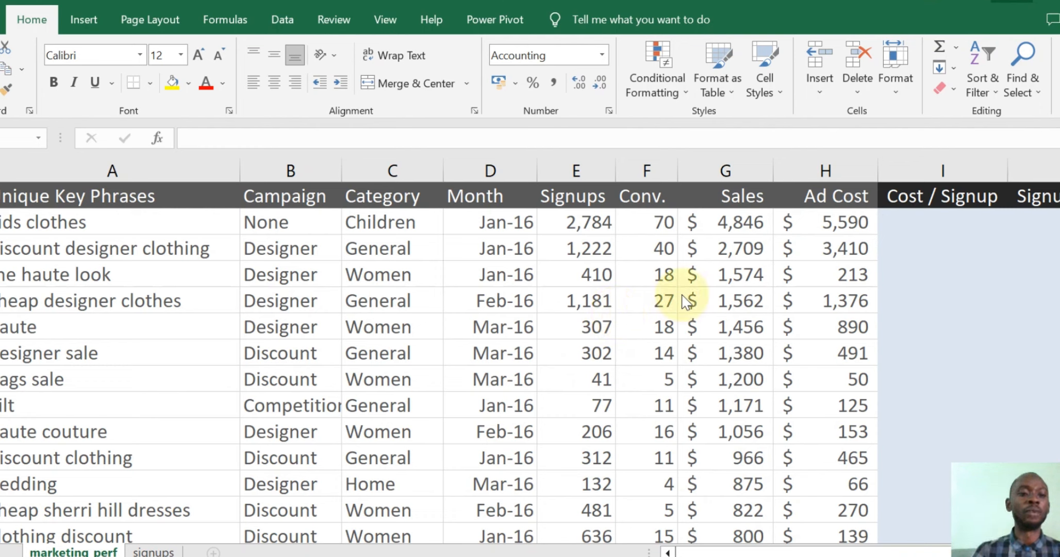
{"action": "left_click", "coordinate": [901, 223]}
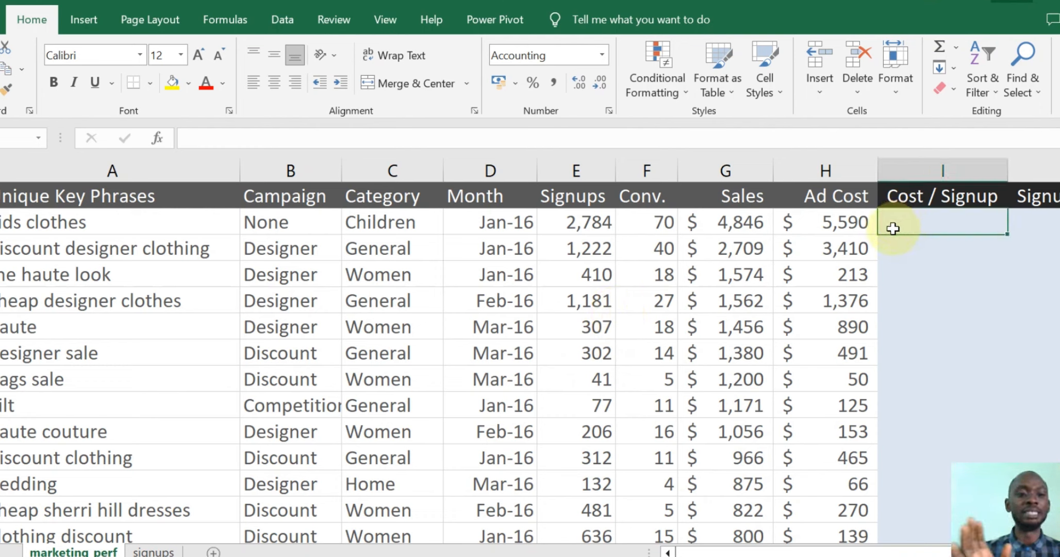
{"action": "type", "text": "="}
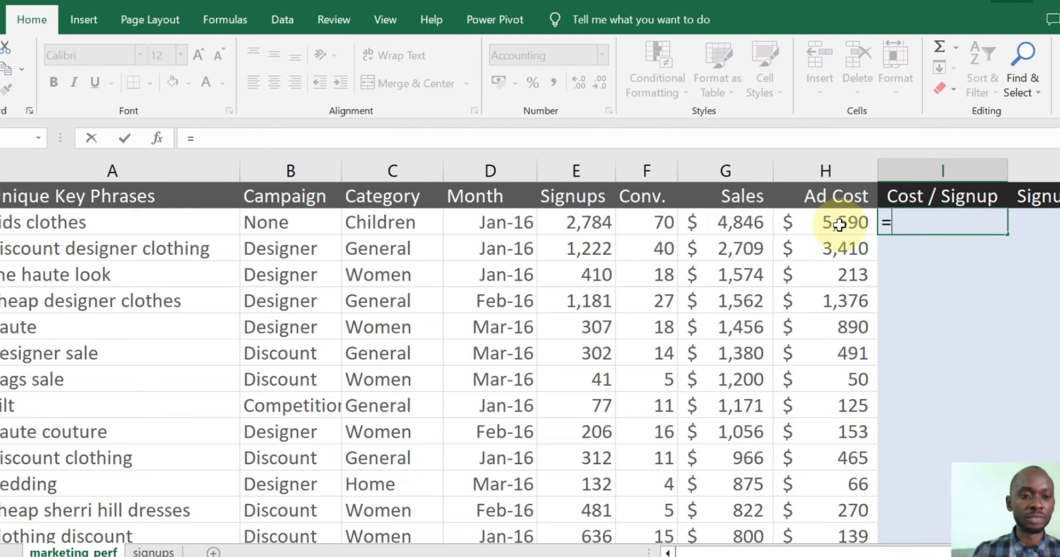
{"action": "left_click", "coordinate": [839, 224]}
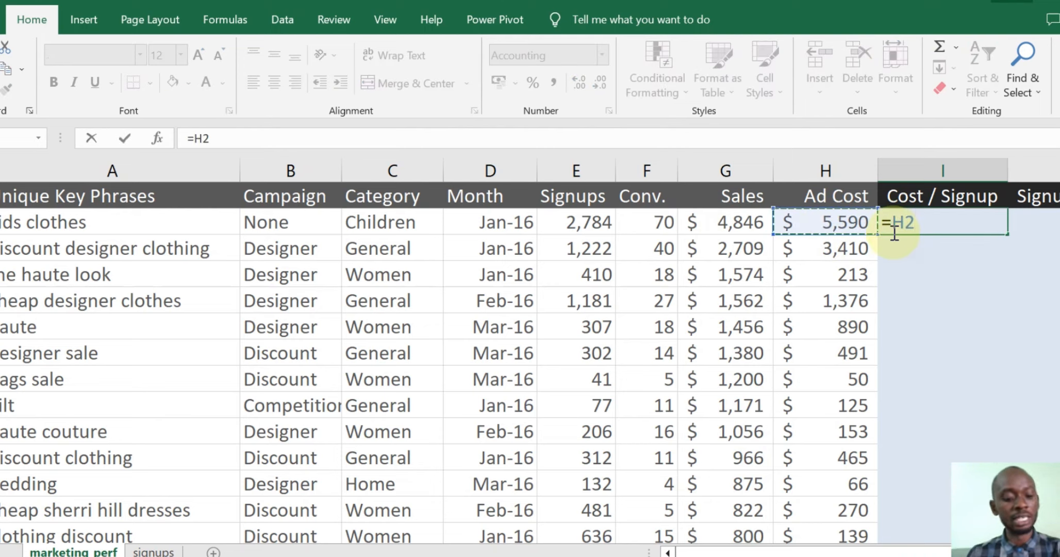
{"action": "type", "text": "/"}
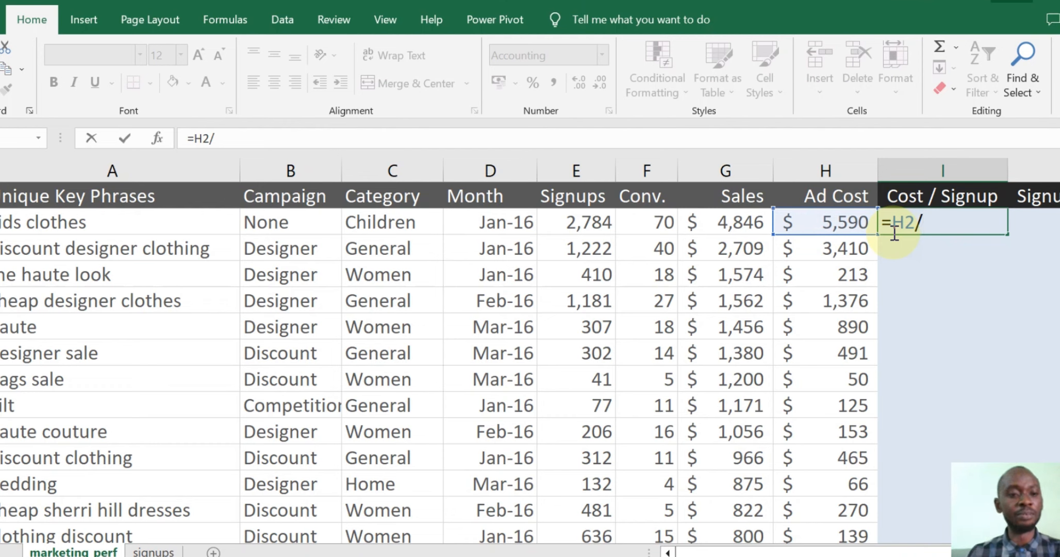
{"action": "left_click", "coordinate": [580, 226]}
{"action": "key", "text": "Return"}
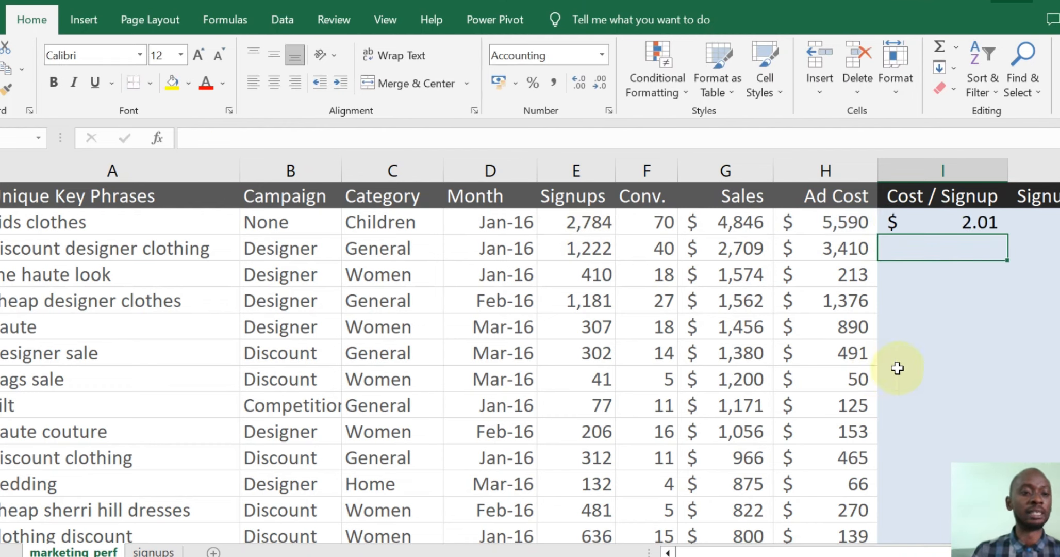
- Copy I2's formula down column I, giving values like $2.01 and $2.79
{"action": "left_click", "coordinate": [905, 224]}
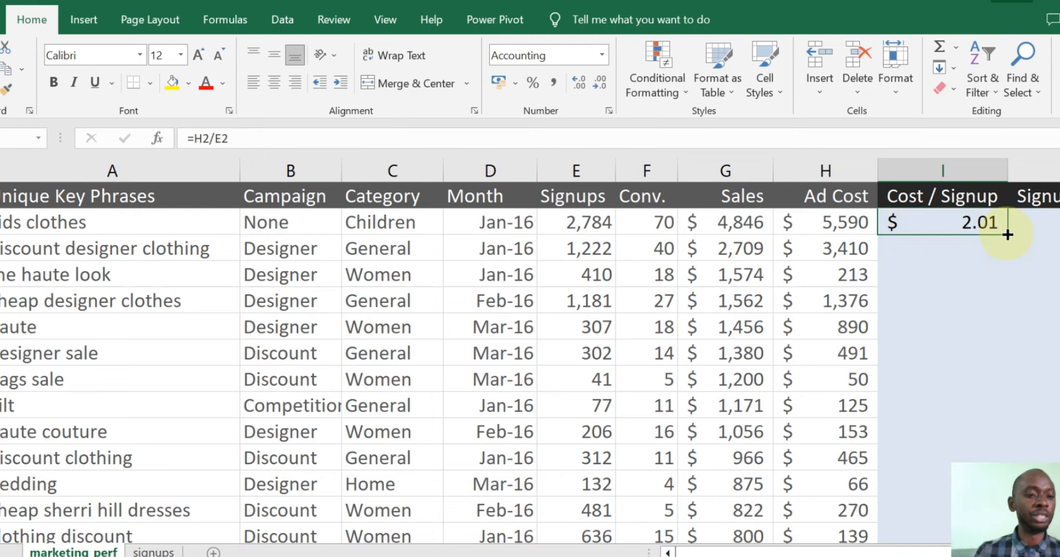
{"action": "double_click", "coordinate": [1007, 234]}
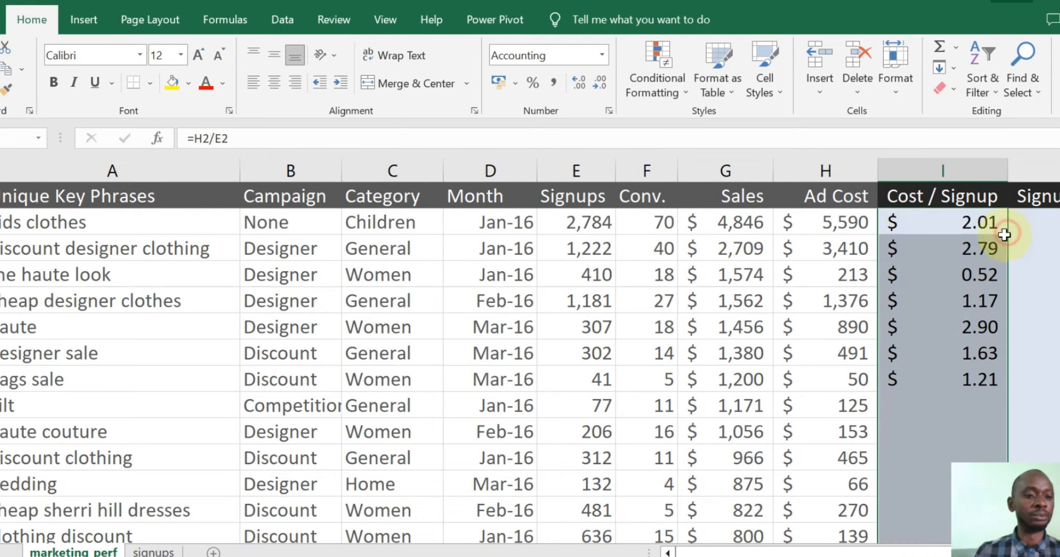
{"action": "scroll", "coordinate": [937, 291], "scroll_direction": "down", "scroll_amount": 15}
{"action": "scroll", "coordinate": [977, 428], "scroll_direction": "up", "scroll_amount": 7}
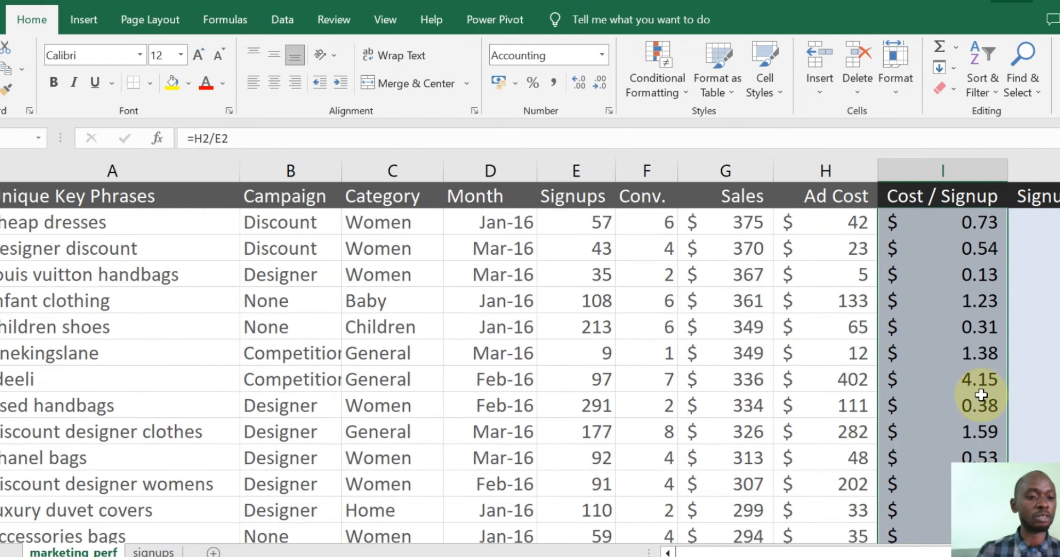
{"action": "scroll", "coordinate": [980, 394], "scroll_direction": "up", "scroll_amount": 8}
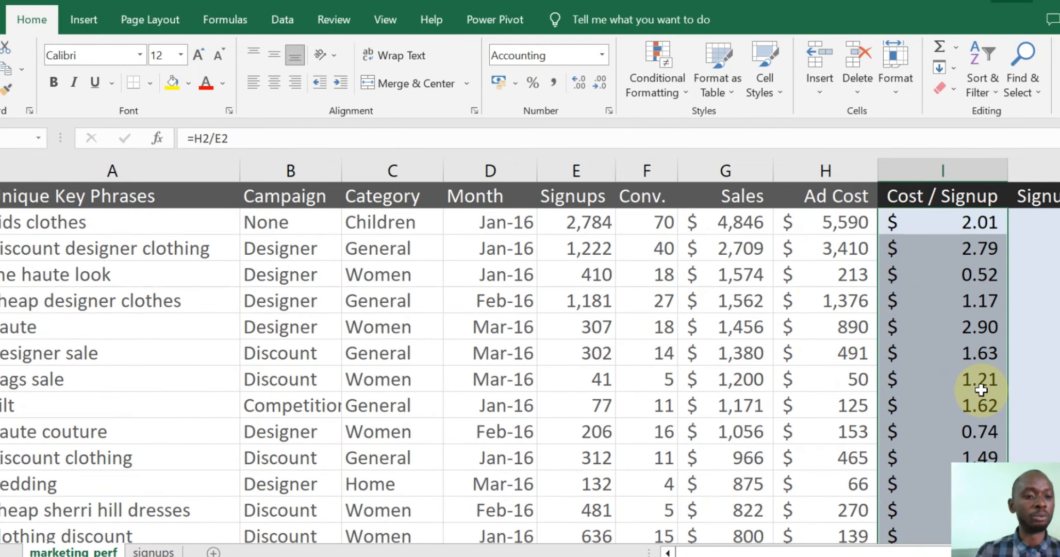
{"action": "scroll", "coordinate": [980, 387], "scroll_direction": "down", "scroll_amount": 3}
{"action": "scroll", "coordinate": [982, 381], "scroll_direction": "up", "scroll_amount": 3}
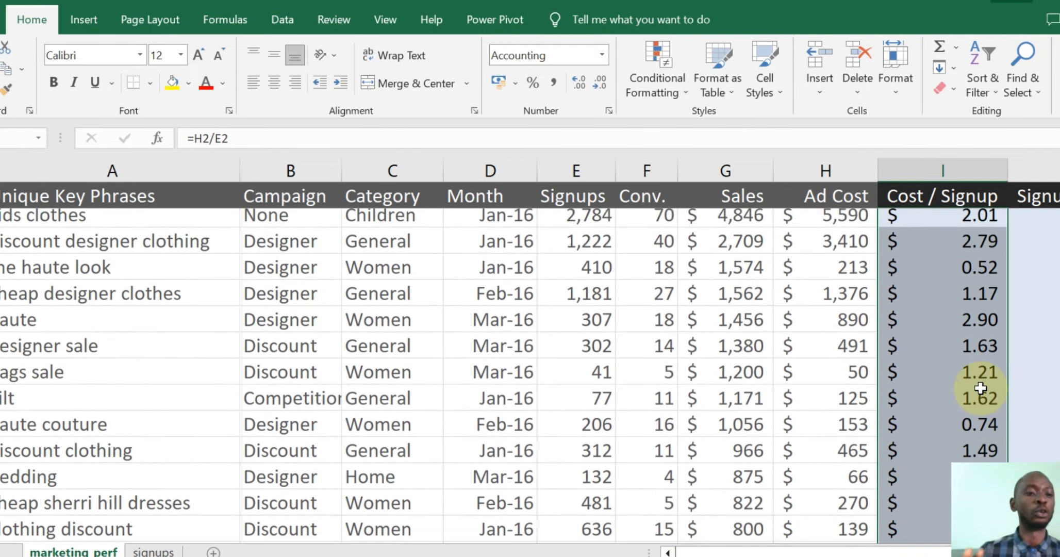
{"action": "left_click_drag", "start_coordinate": [887, 549], "coordinate": [900, 549]}
- Start an =IF( formula in cell J2
{"action": "left_click", "coordinate": [781, 224]}
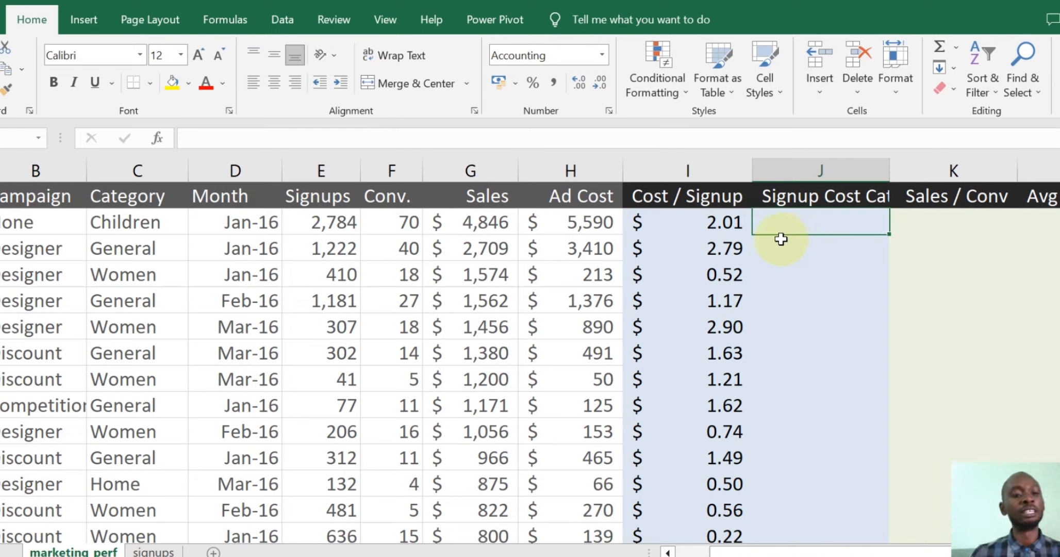
{"action": "type", "text": "="}
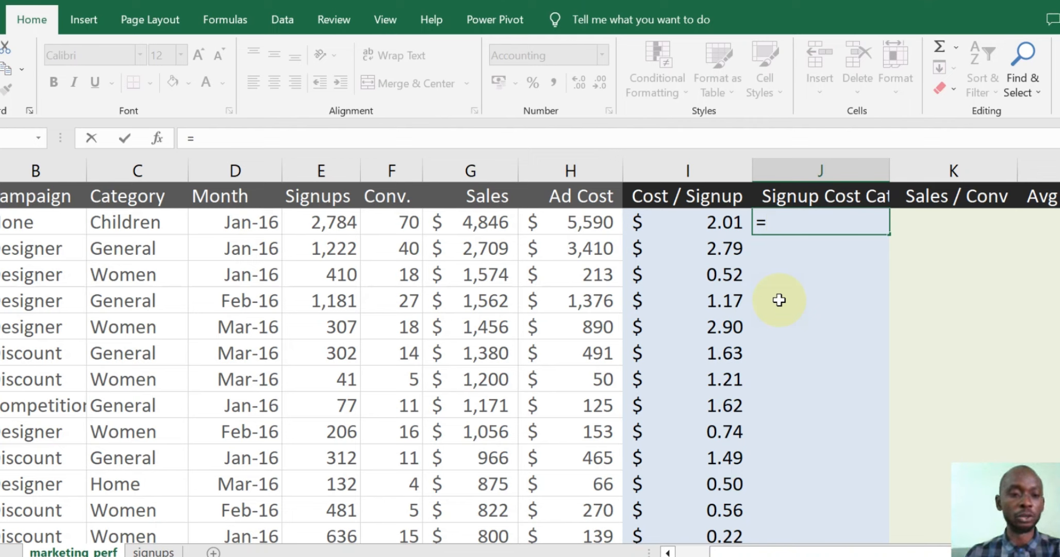
{"action": "type", "text": "IF("}
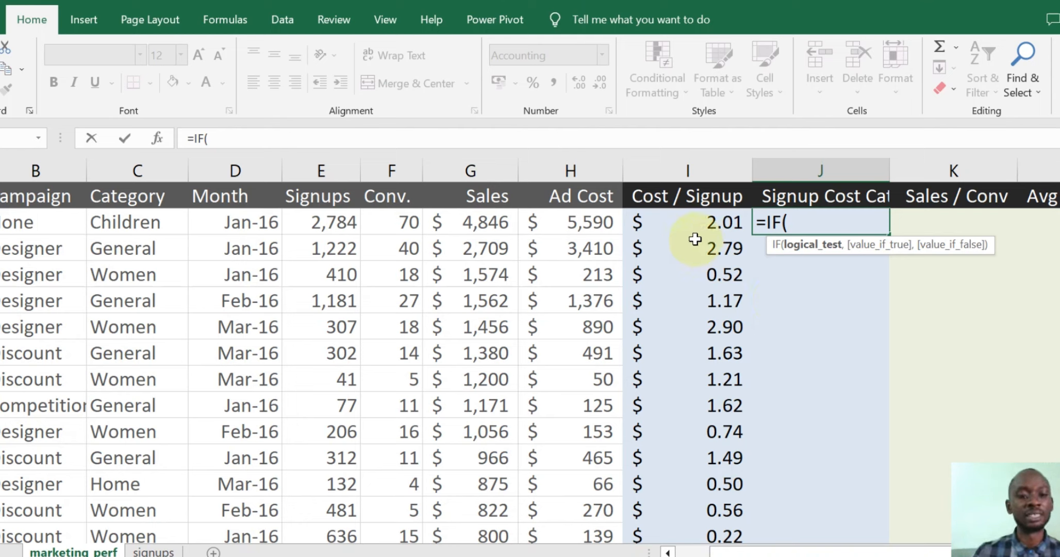
- Complete J2 as =IF(I2<=0.5,"LOW",IF(I2<=1.5,"MEDIUM","HIGH")), which returns HIGH
{"action": "left_click", "coordinate": [698, 221]}
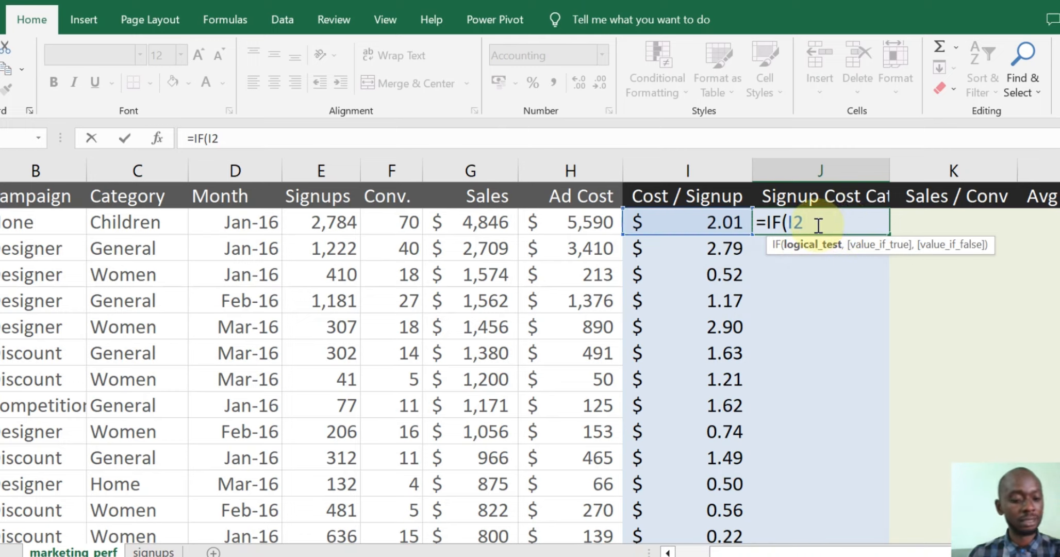
{"action": "type", "text": "<=0.5"}
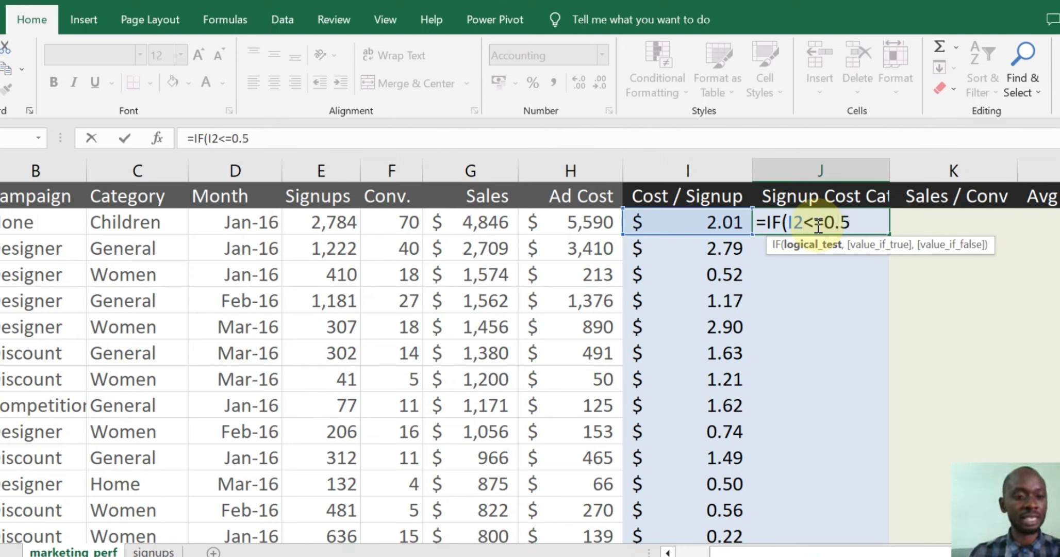
{"action": "type", "text": ",\""}
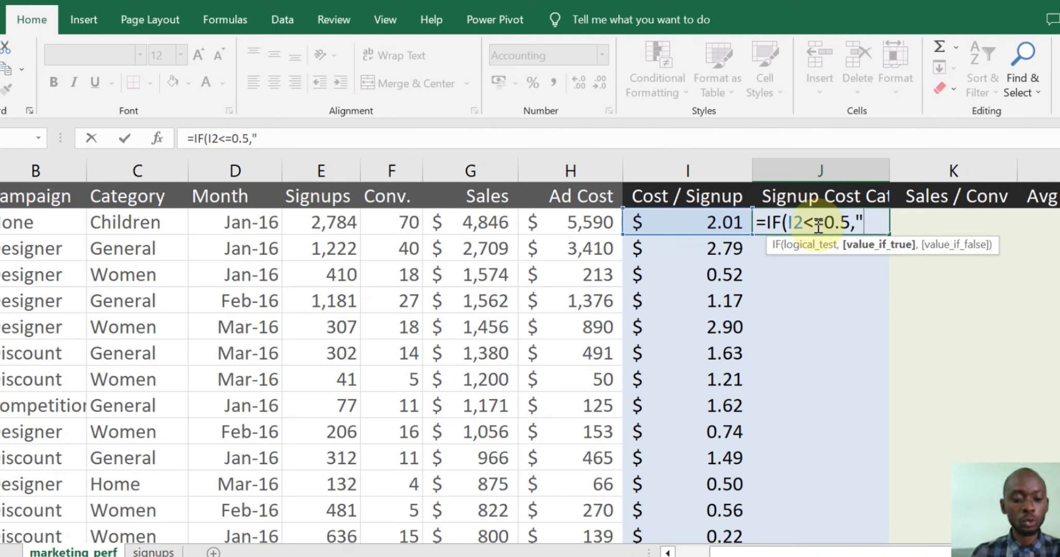
{"action": "type", "text": "LOW"}
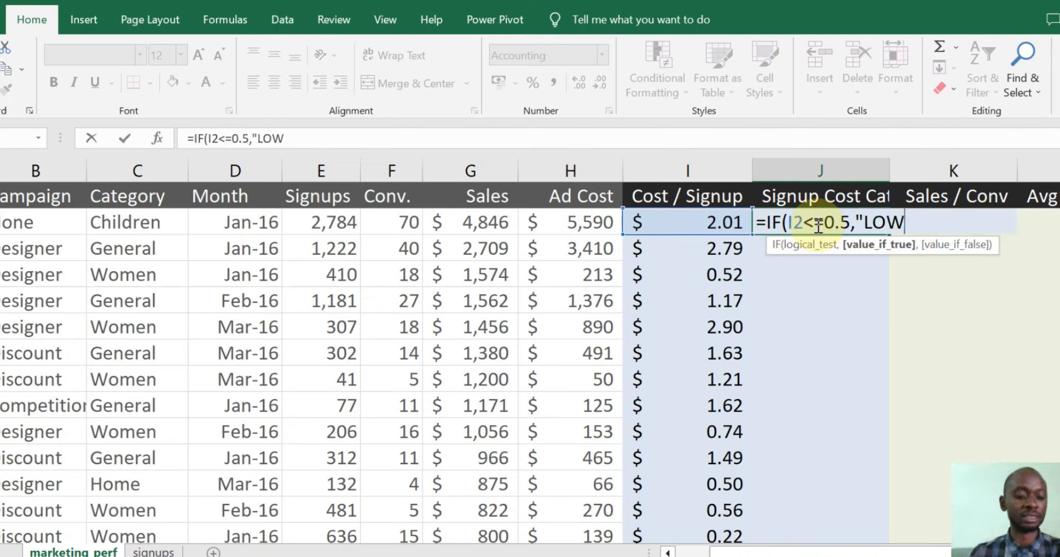
{"action": "type", "text": "\""}
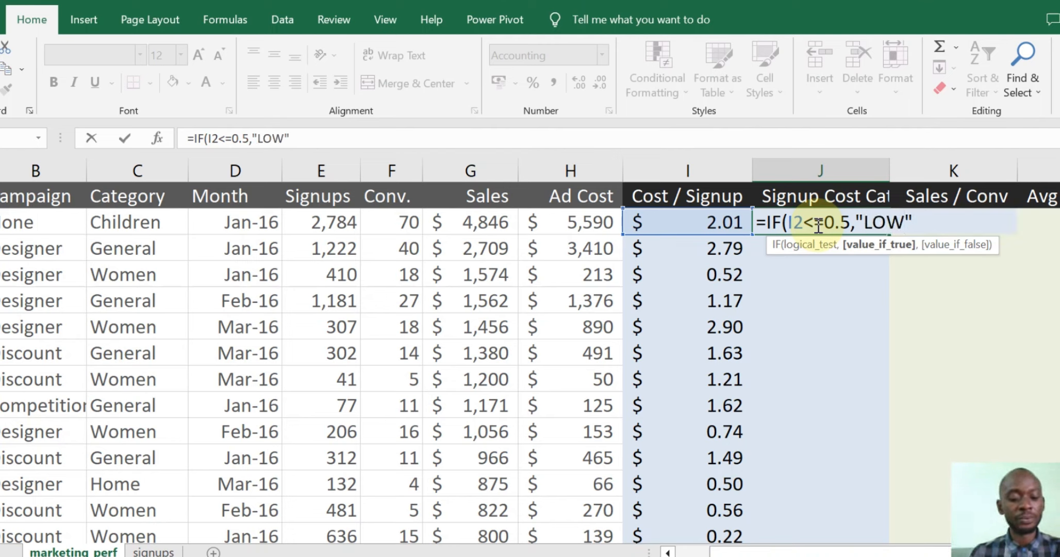
{"action": "type", "text": ","}
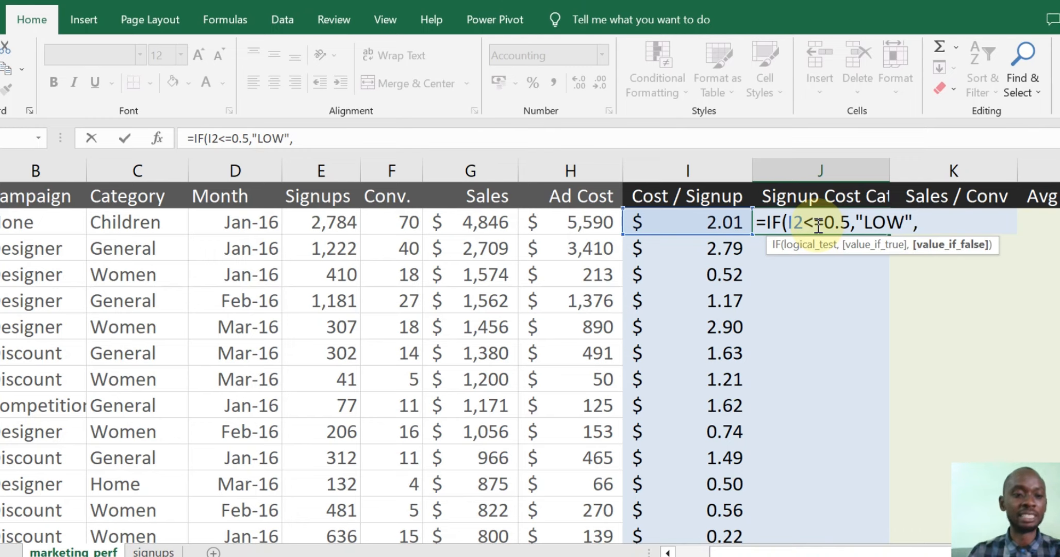
{"action": "type", "text": "IF"}
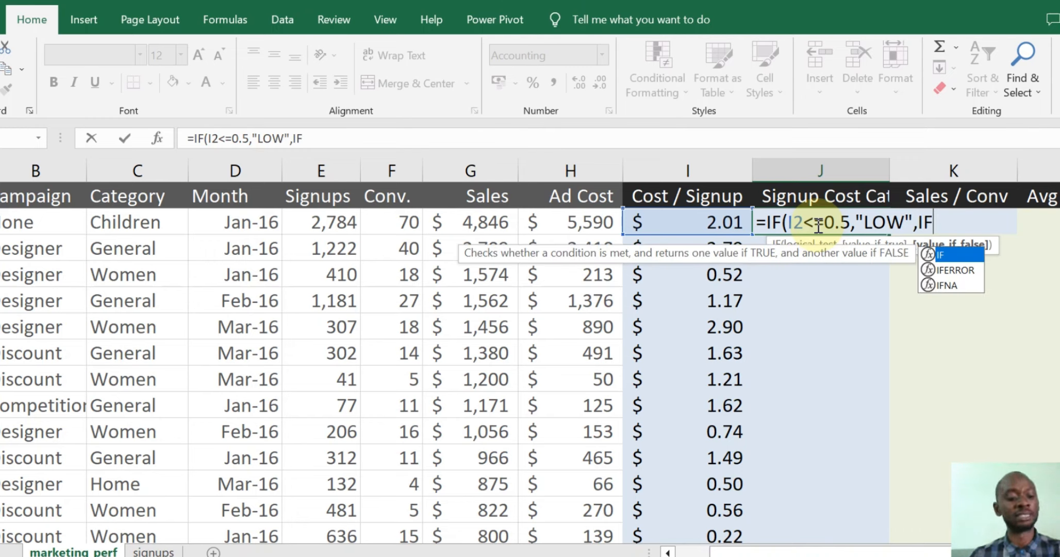
{"action": "type", "text": "("}
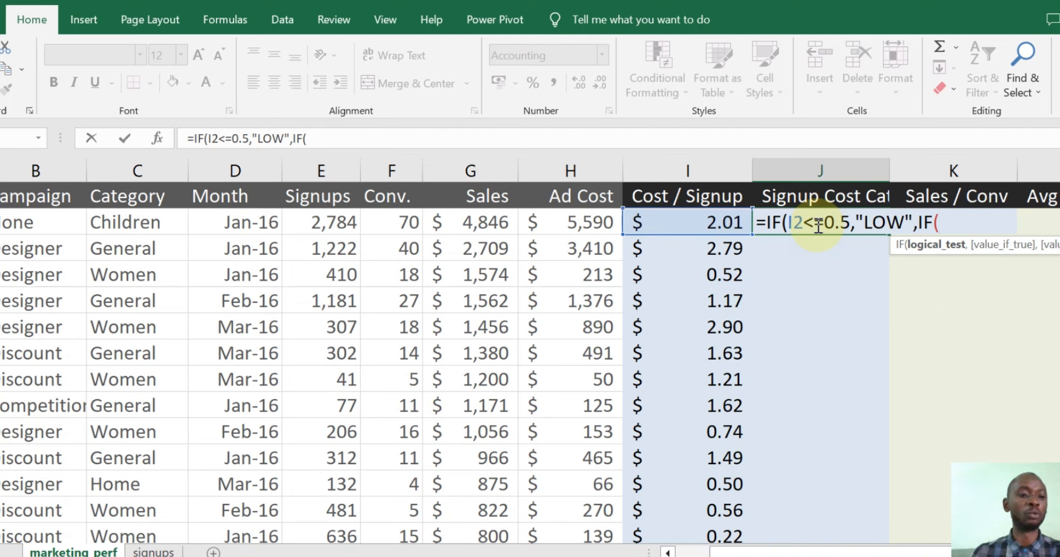
{"action": "left_click", "coordinate": [722, 226]}
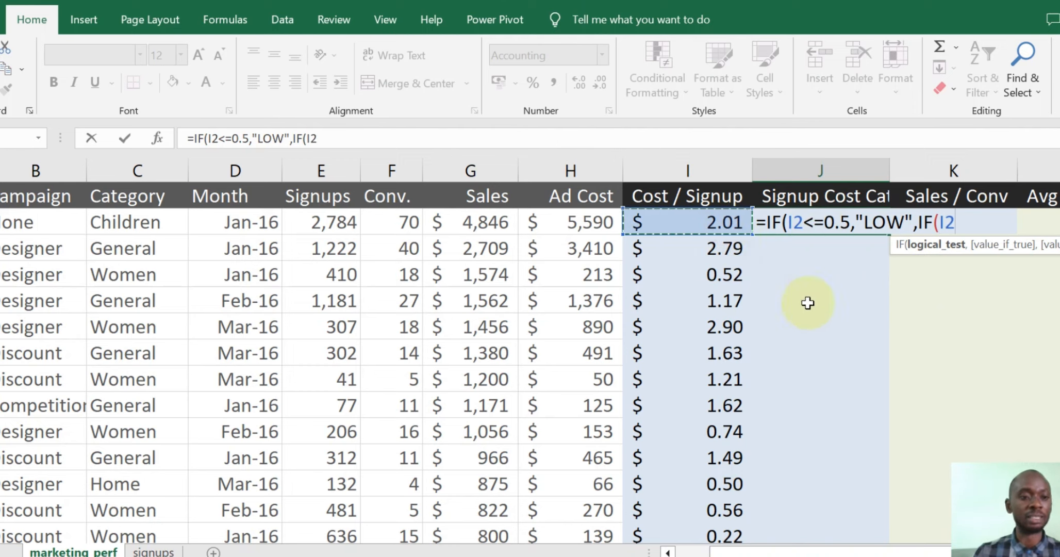
{"action": "type", "text": "<"}
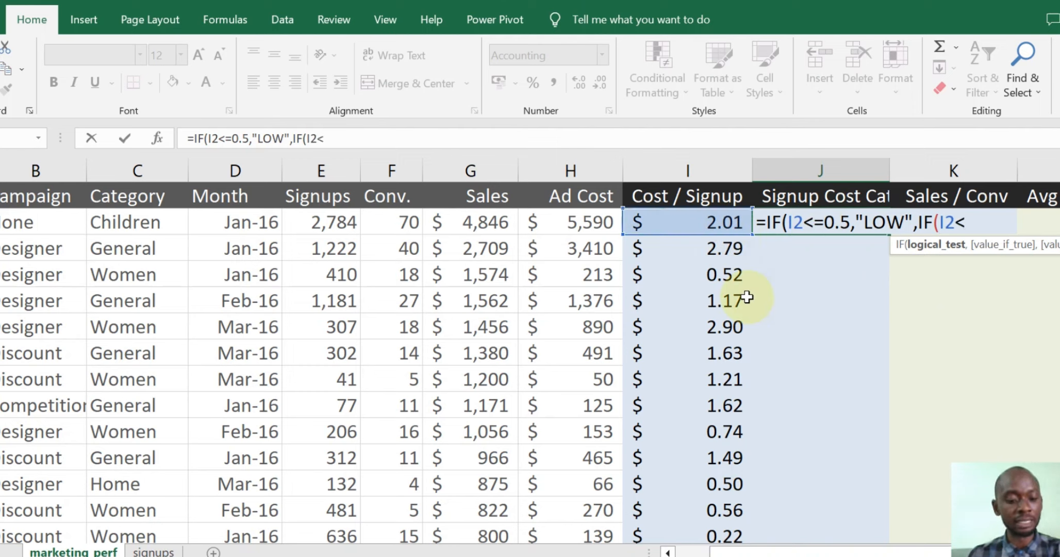
{"action": "type", "text": "=1"}
{"action": "type", "text": ".5"}
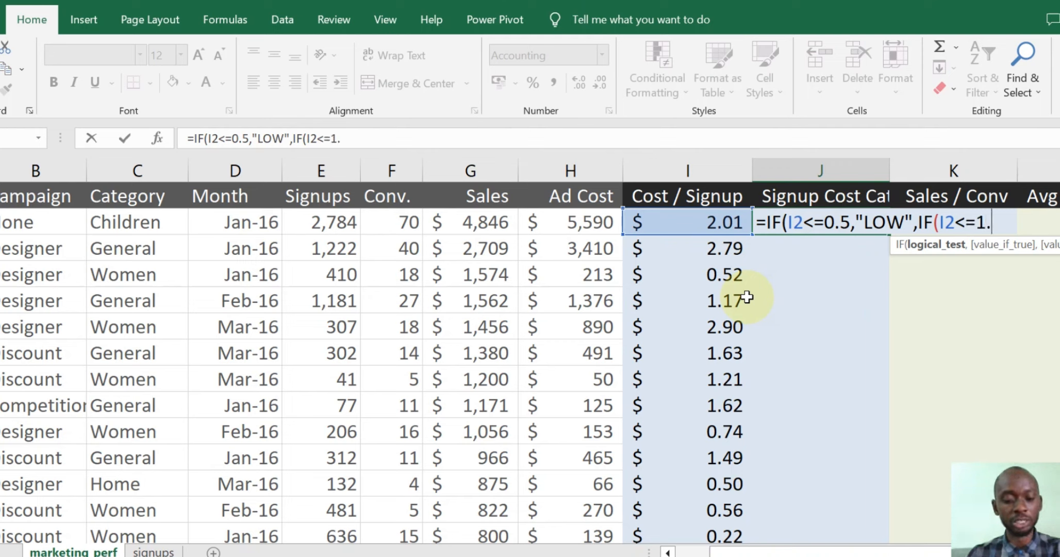
{"action": "type", "text": ","}
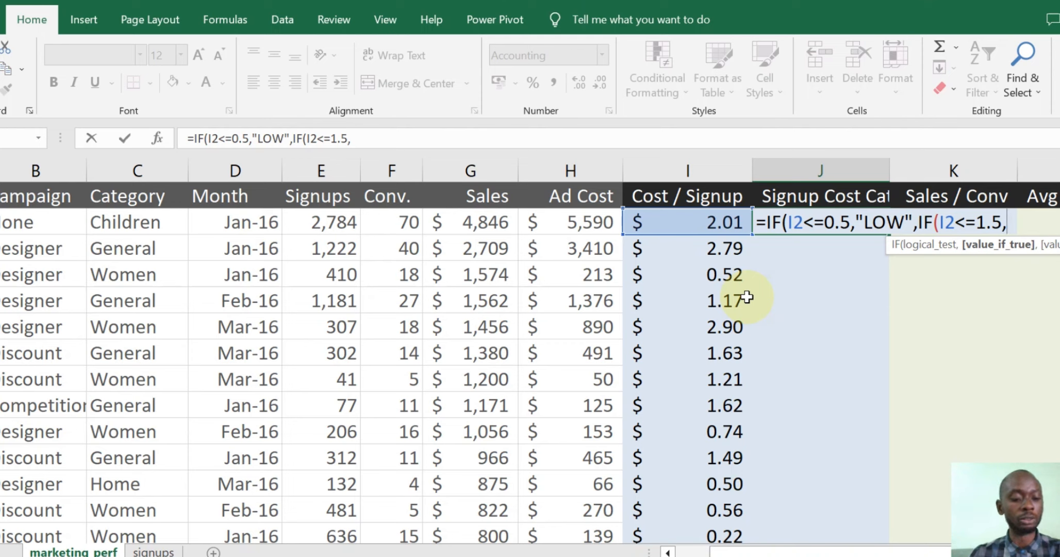
{"action": "type", "text": "\"MED"}
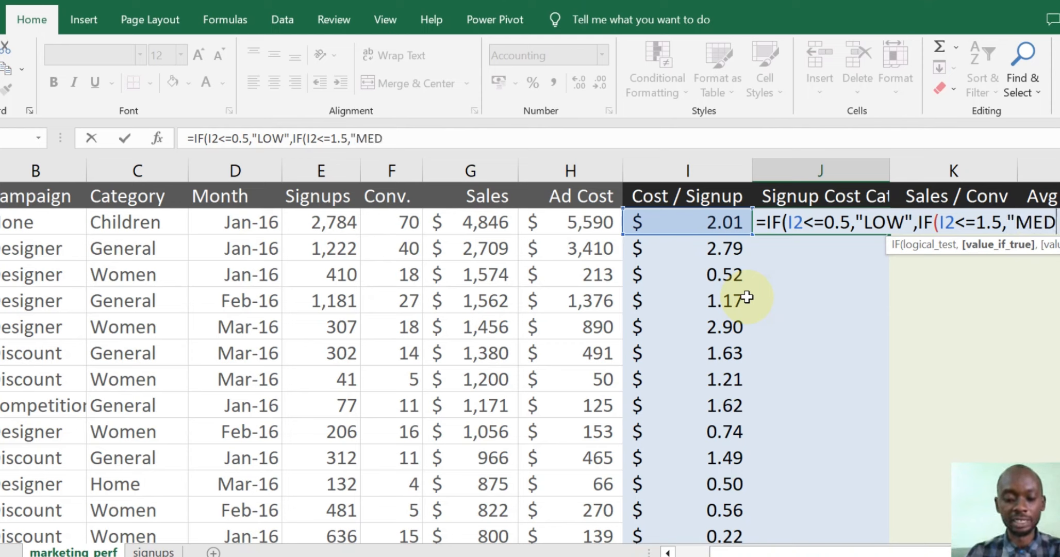
{"action": "type", "text": "IUM\","}
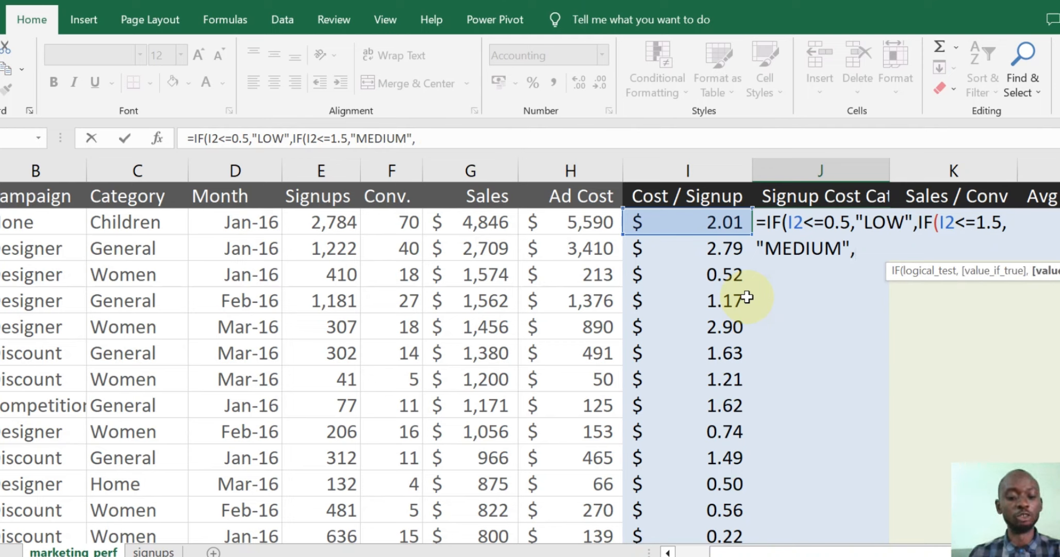
{"action": "type", "text": "\"HIGH\""}
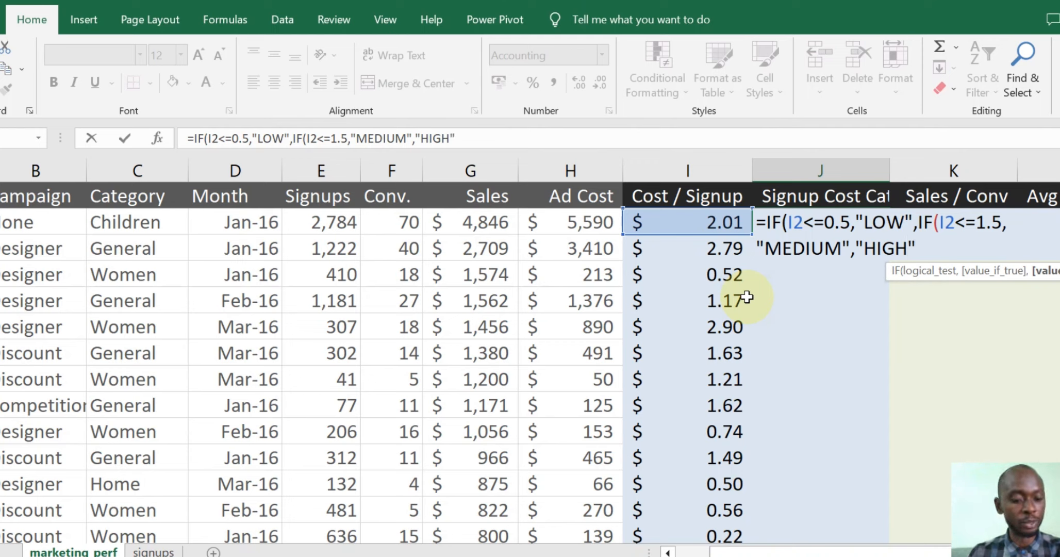
{"action": "type", "text": ")"}
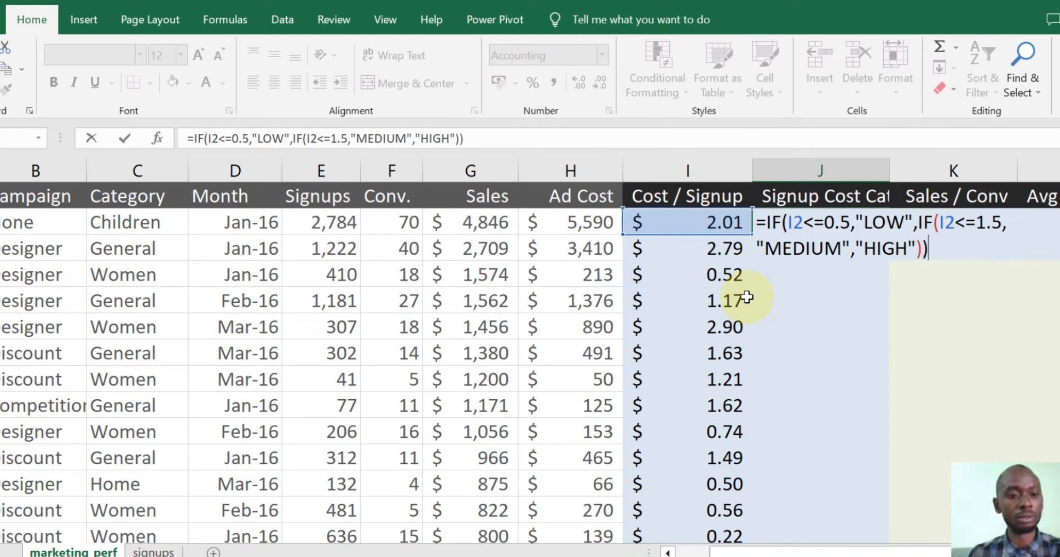
{"action": "key", "text": "Return"}
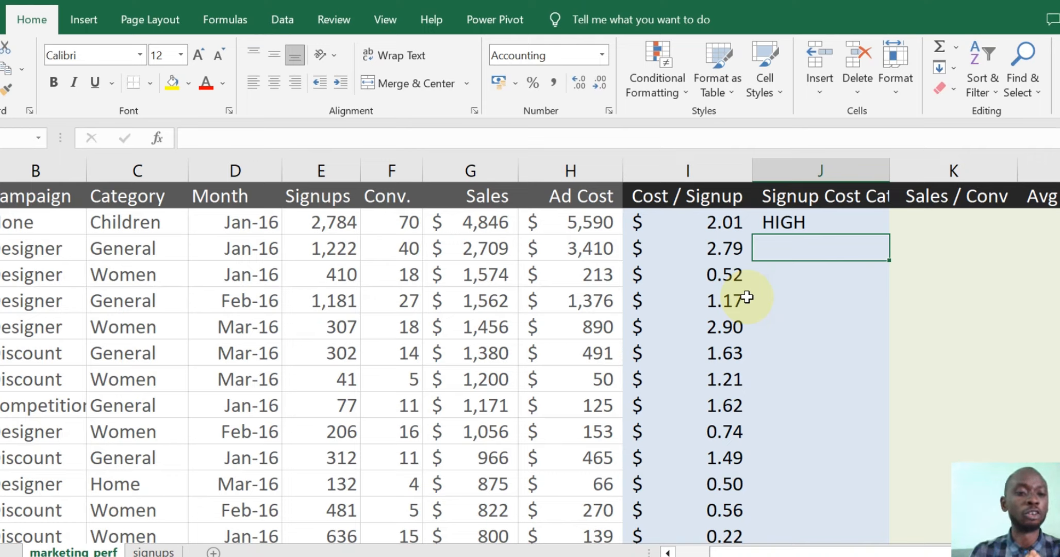
- Copy J2's category formula down column J so each row shows LOW, MEDIUM or HIGH
{"action": "left_click", "coordinate": [807, 222]}
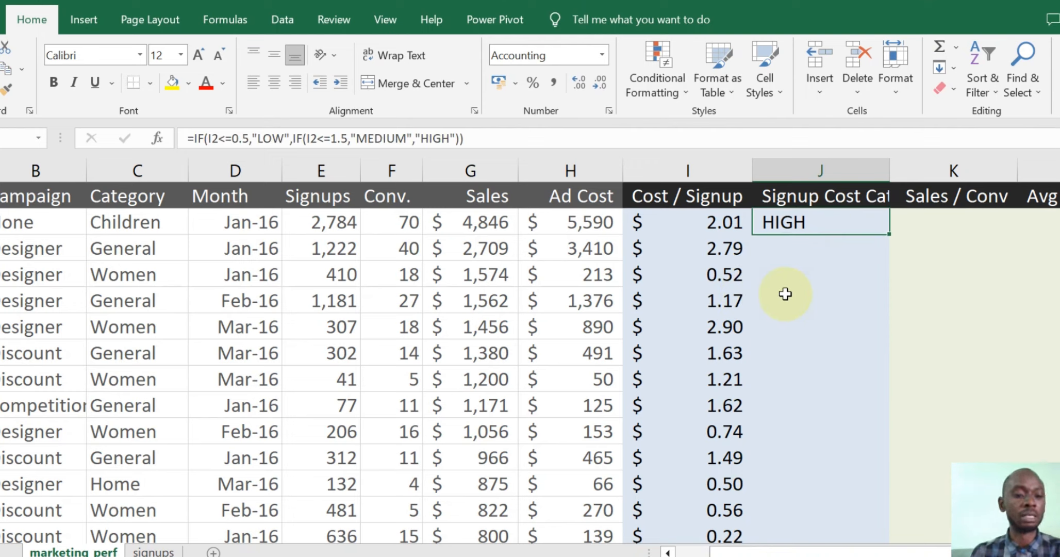
{"action": "double_click", "coordinate": [891, 232]}
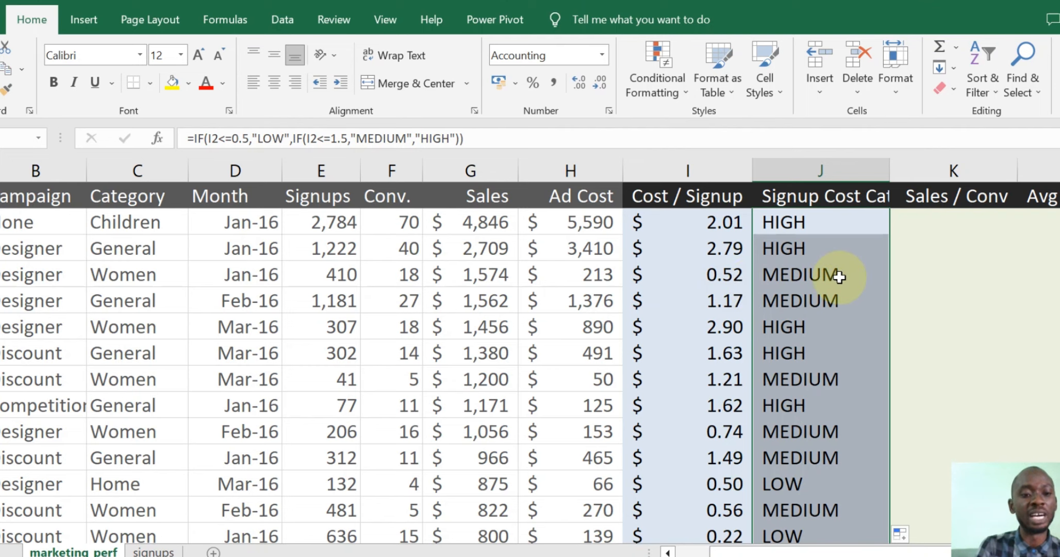
{"action": "scroll", "coordinate": [841, 283], "scroll_direction": "down", "scroll_amount": 3}
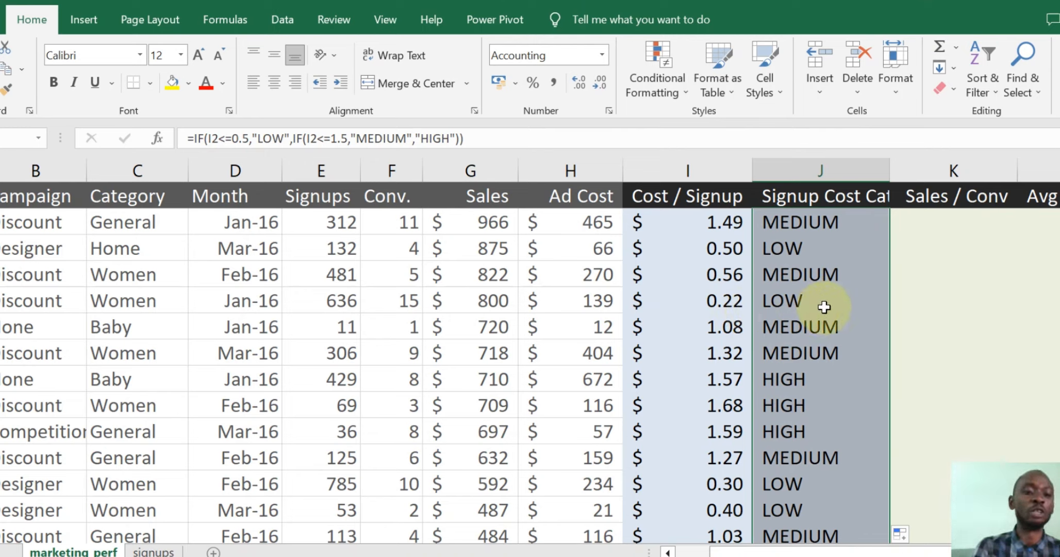
{"action": "left_click_drag", "start_coordinate": [875, 550], "coordinate": [909, 550]}
- Enter =G2/F2 in K2 to show sales per conversion of $69
{"action": "left_click", "coordinate": [846, 228]}
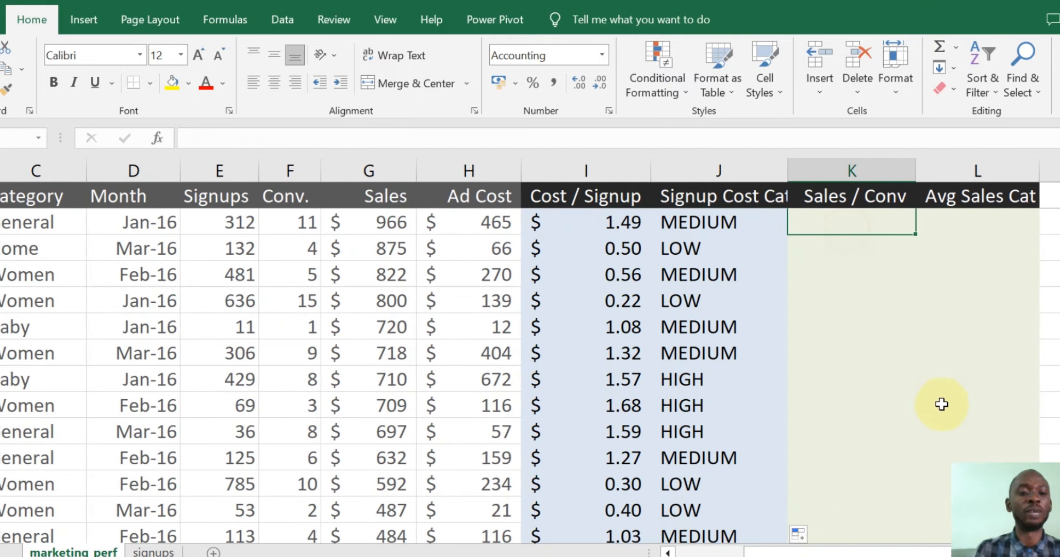
{"action": "scroll", "coordinate": [928, 361], "scroll_direction": "up", "scroll_amount": 3}
{"action": "left_click", "coordinate": [835, 220]}
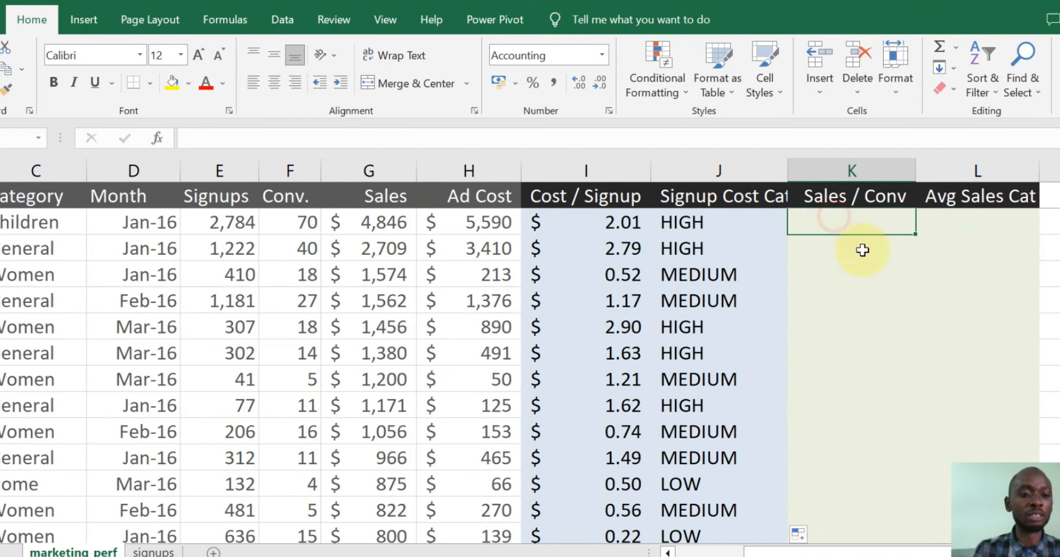
{"action": "type", "text": "="}
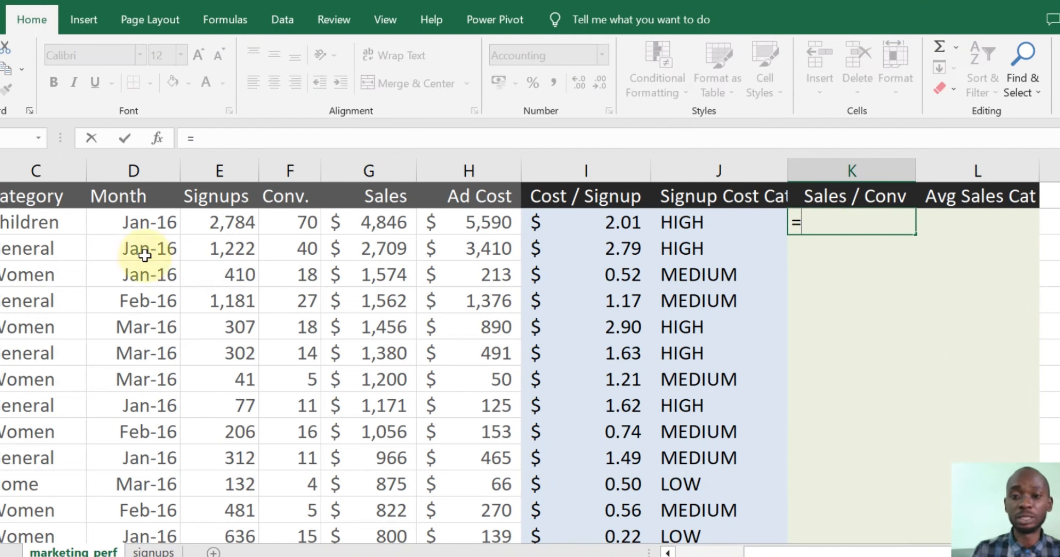
{"action": "left_click", "coordinate": [384, 221]}
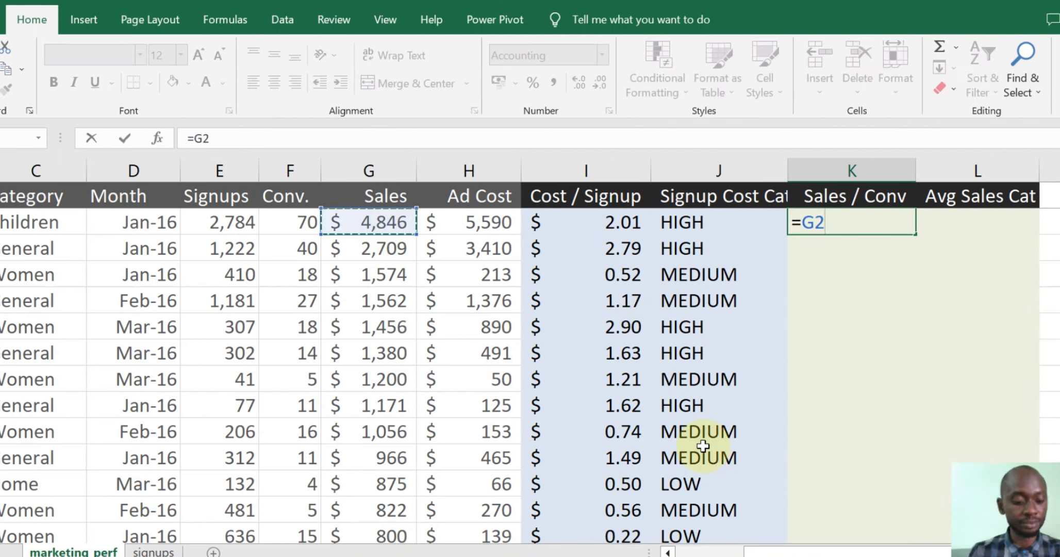
{"action": "type", "text": "/"}
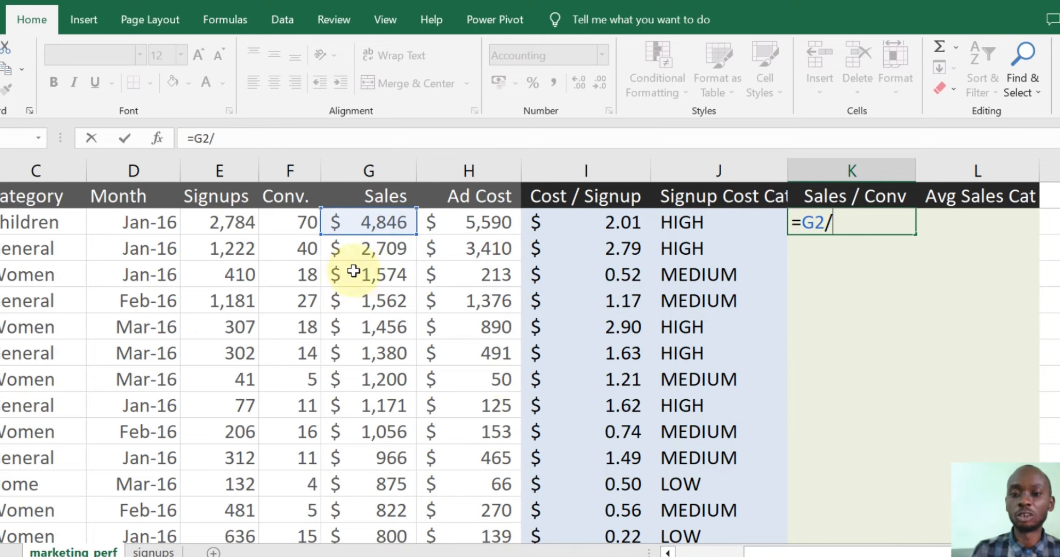
{"action": "left_click", "coordinate": [303, 219]}
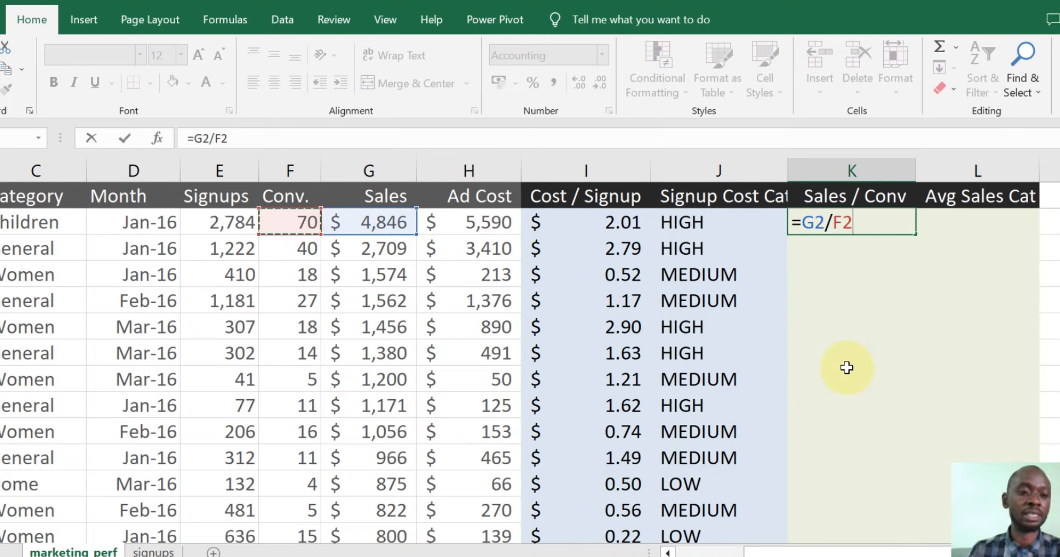
{"action": "key", "text": "Return"}
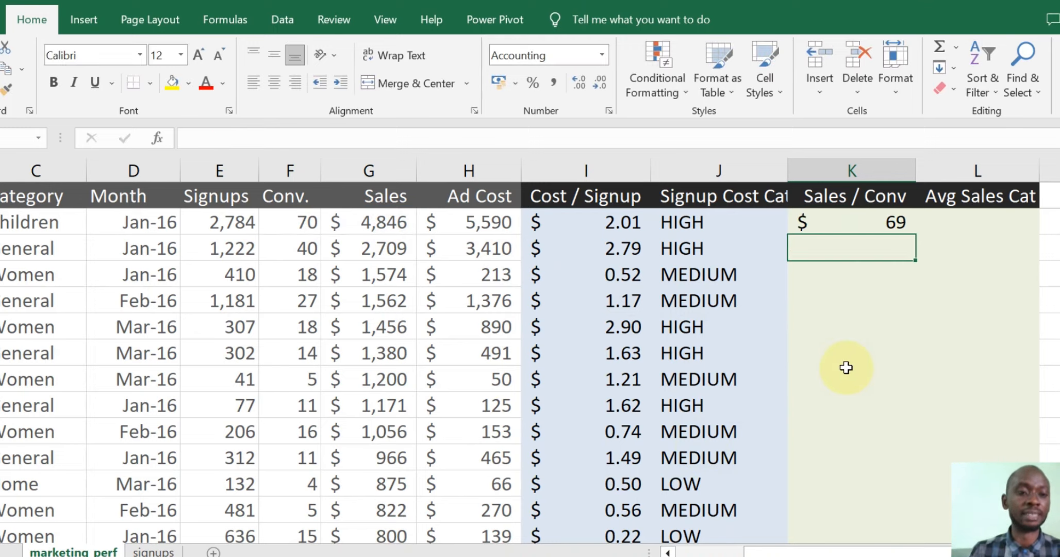
- Copy K2's =G2/F2 down column K, giving values like $68, $87 and $240
{"action": "left_click", "coordinate": [895, 221]}
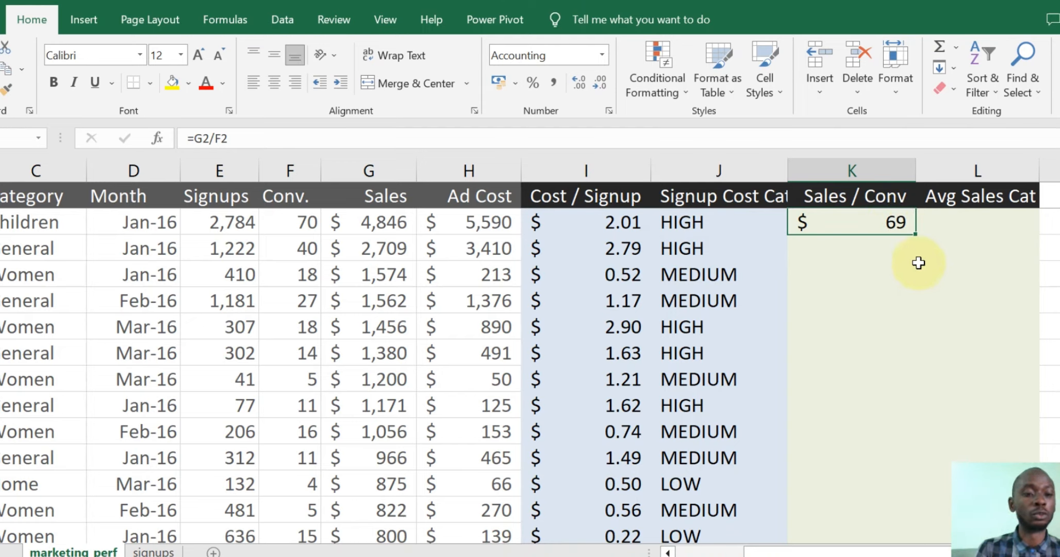
{"action": "double_click", "coordinate": [914, 235]}
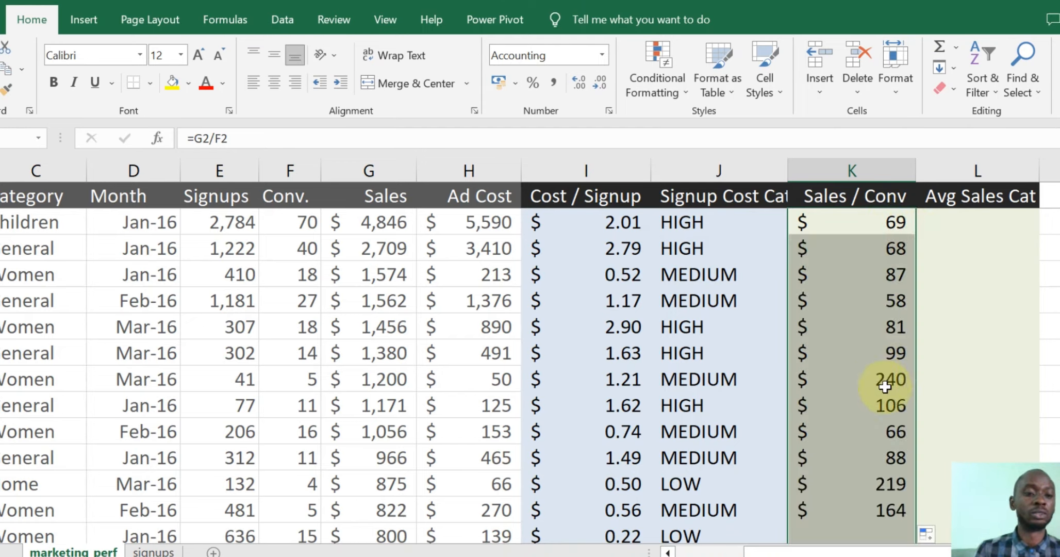
{"action": "scroll", "coordinate": [883, 392], "scroll_direction": "down", "scroll_amount": 10}
{"action": "scroll", "coordinate": [882, 392], "scroll_direction": "up", "scroll_amount": 10}
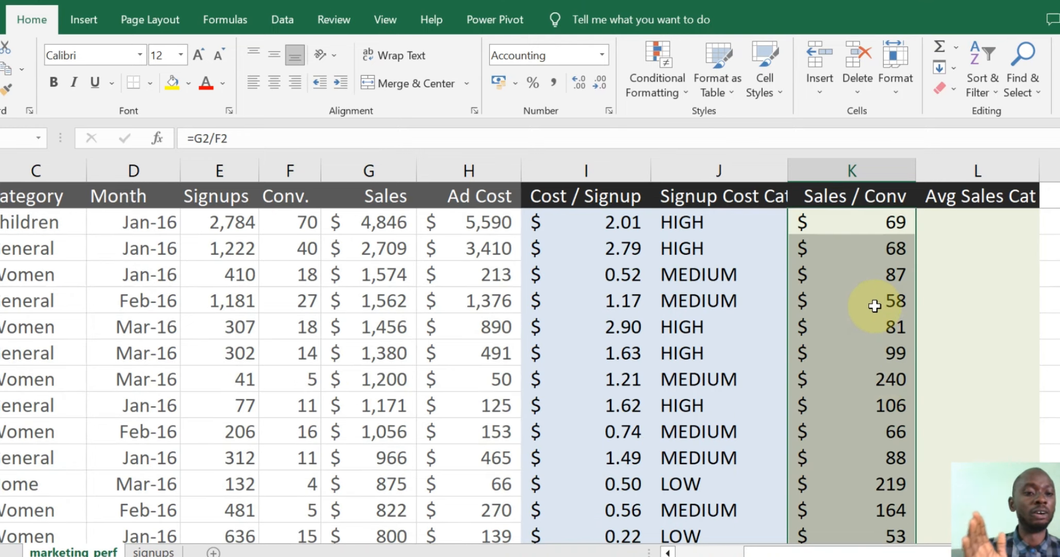
{"action": "scroll", "coordinate": [881, 330], "scroll_direction": "down", "scroll_amount": 4}
{"action": "scroll", "coordinate": [887, 351], "scroll_direction": "up", "scroll_amount": 4}
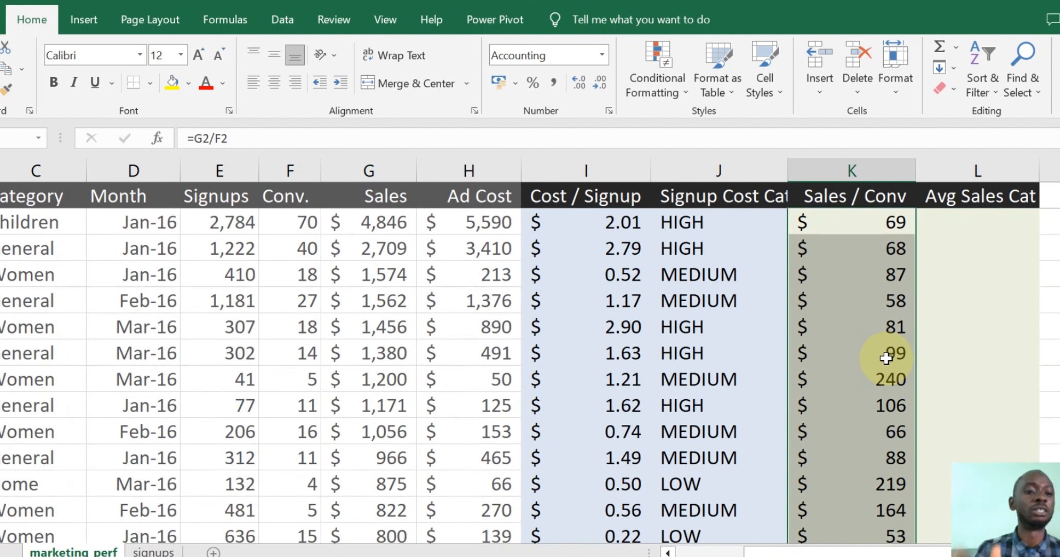
- Type =IF(K2<=70,"LOW",IF(<=200,"MEDIUM", into L2, leaving the second test cell missing
{"action": "left_click", "coordinate": [947, 226]}
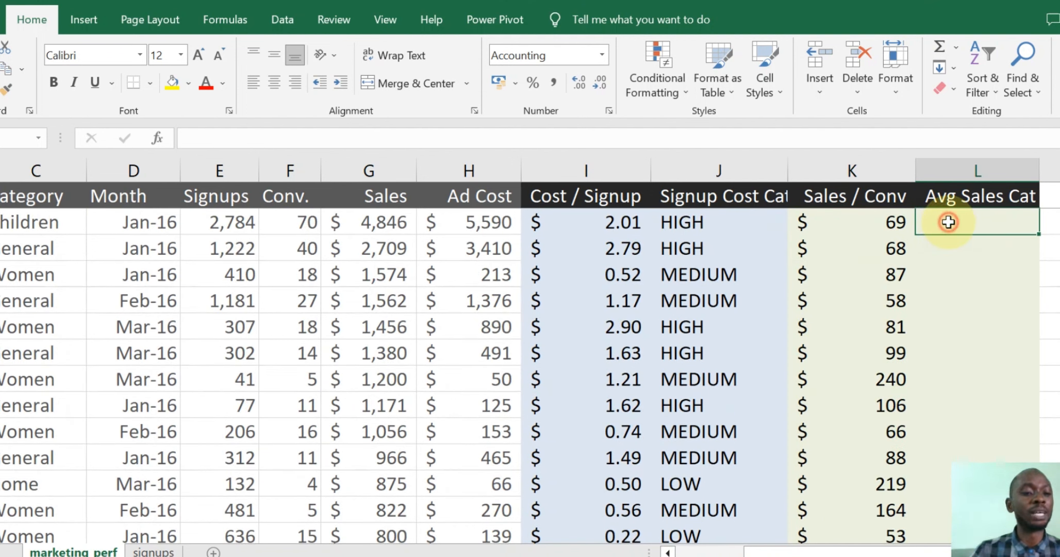
{"action": "type", "text": "="}
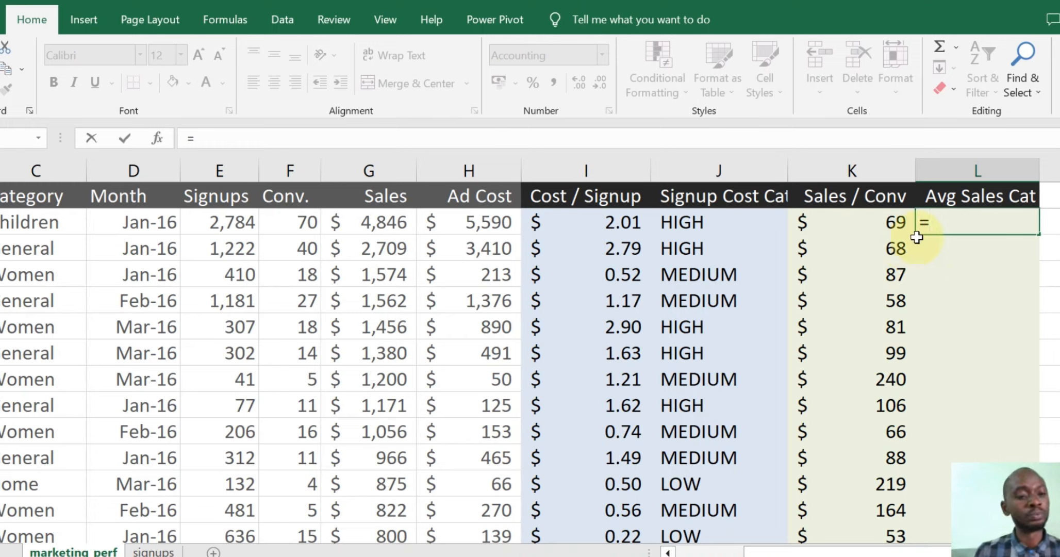
{"action": "type", "text": "I"}
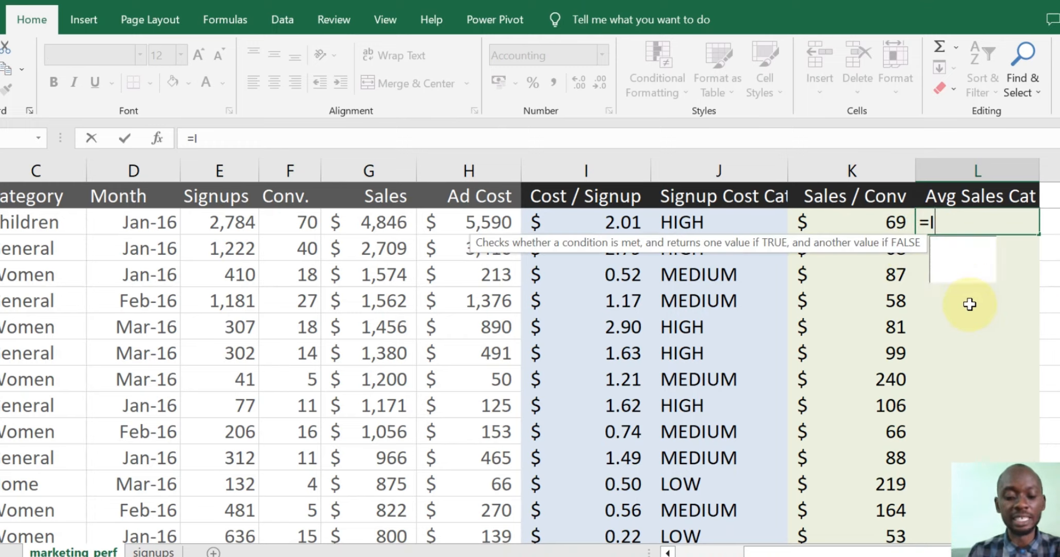
{"action": "type", "text": "F("}
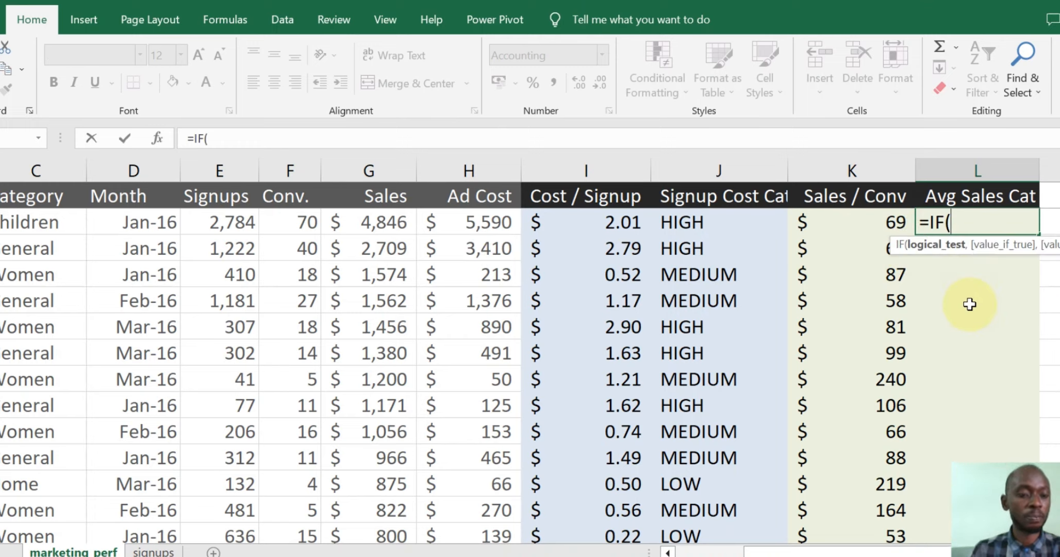
{"action": "left_click", "coordinate": [876, 225]}
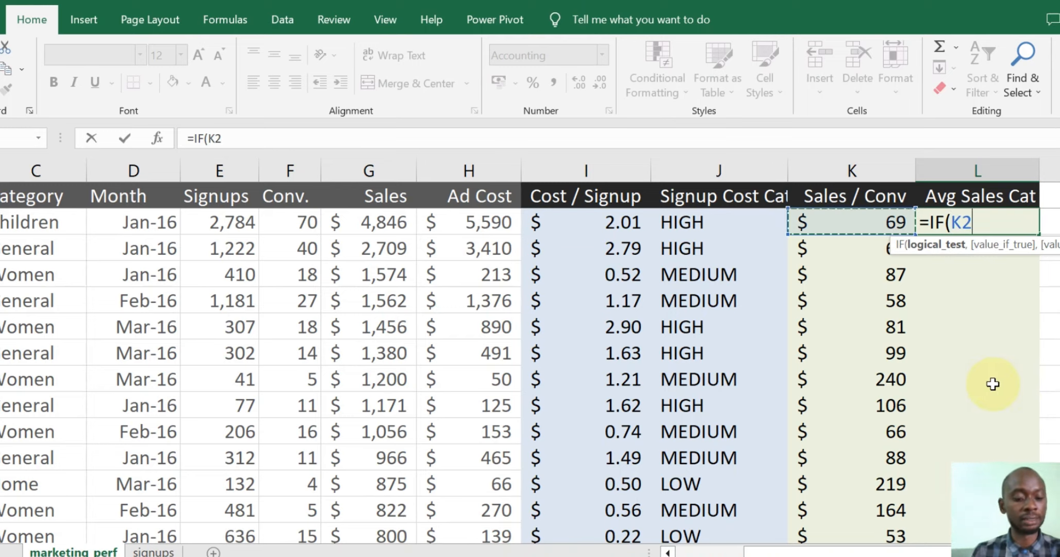
{"action": "type", "text": "<="}
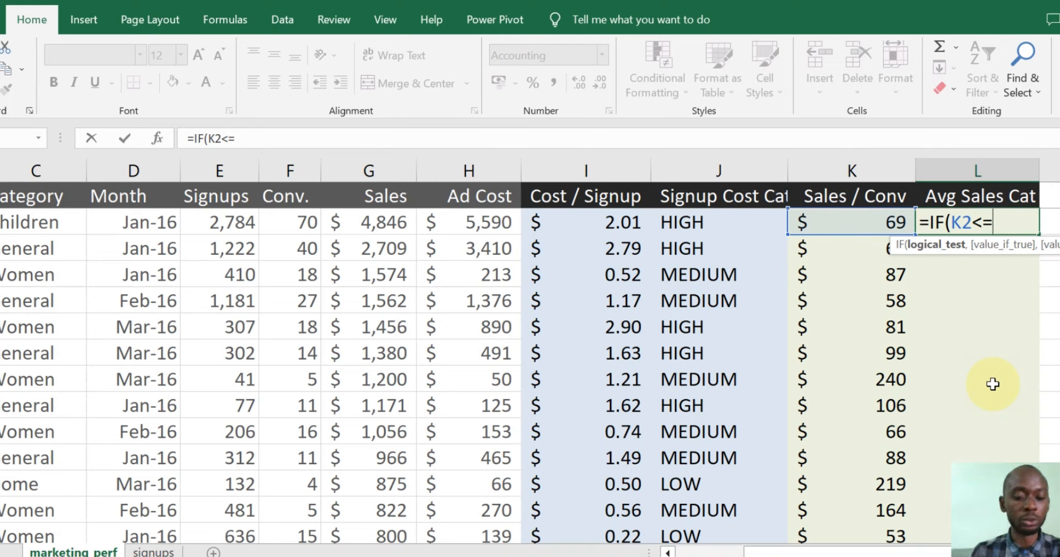
{"action": "type", "text": "70"}
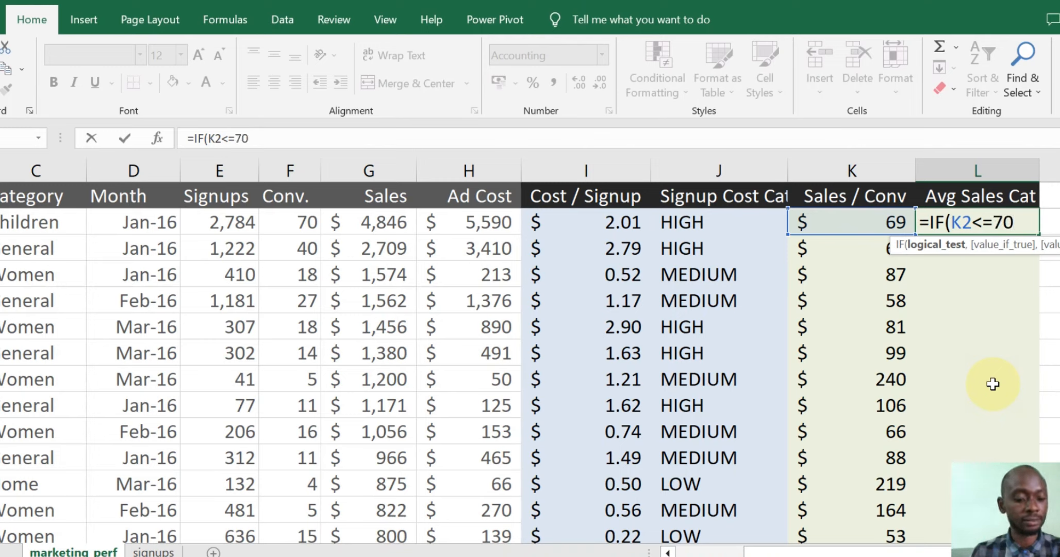
{"action": "type", "text": ","}
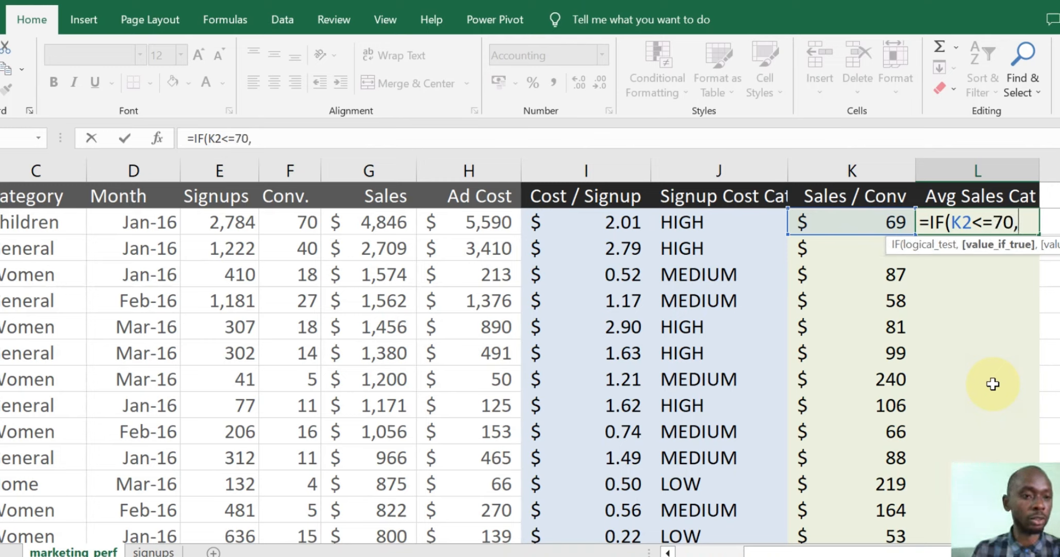
{"action": "type", "text": "\""}
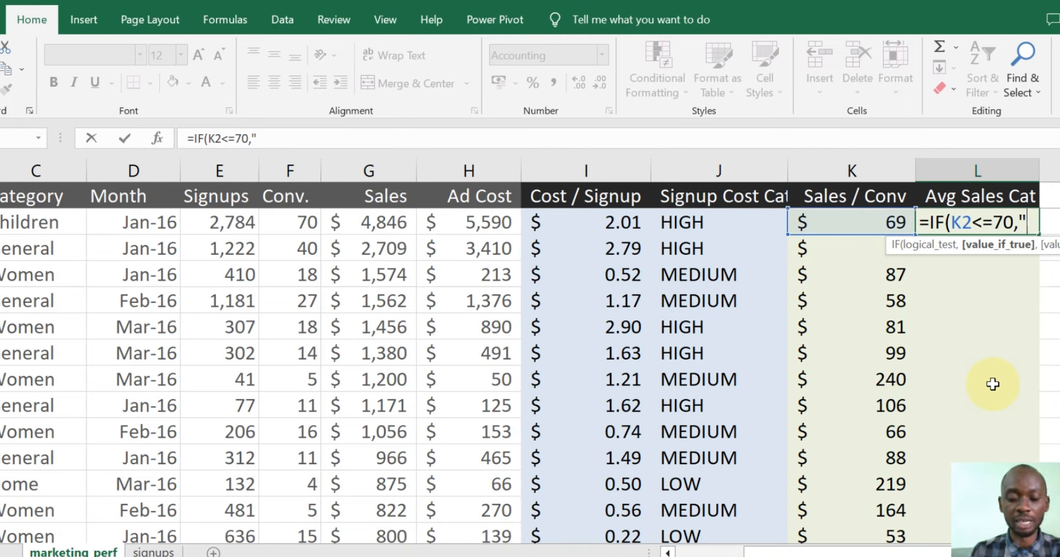
{"action": "type", "text": "LOW"}
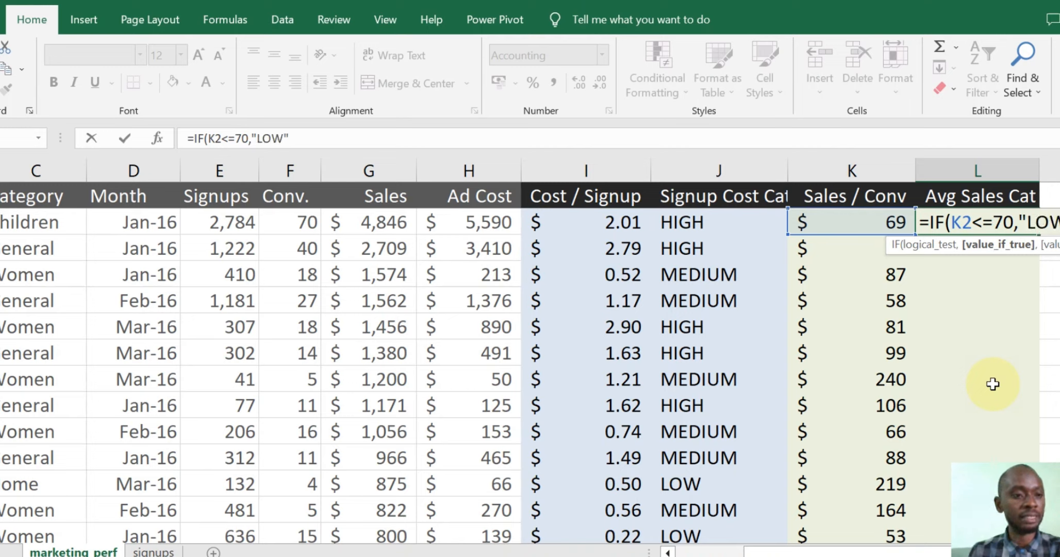
{"action": "type", "text": "\","}
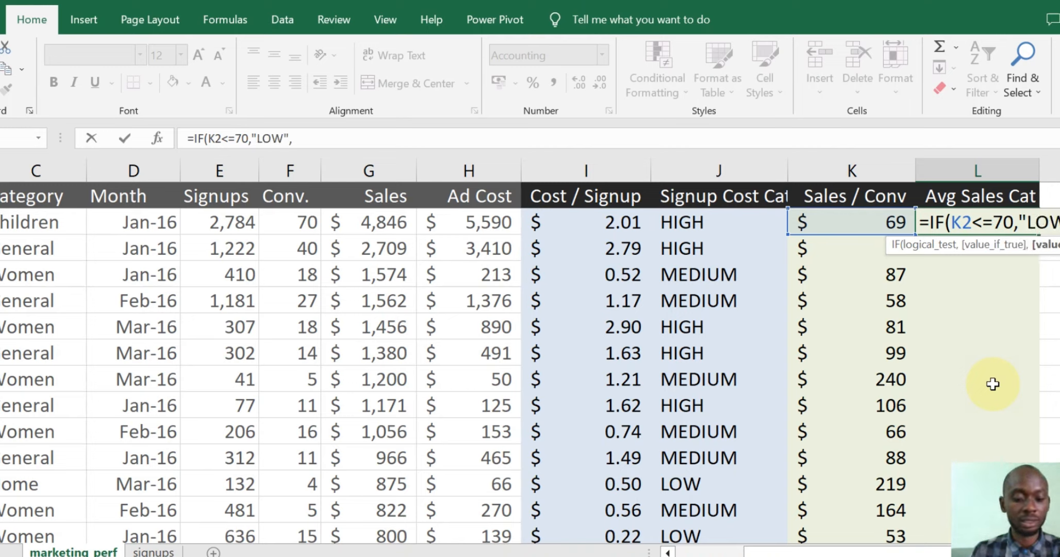
{"action": "type", "text": "IF"}
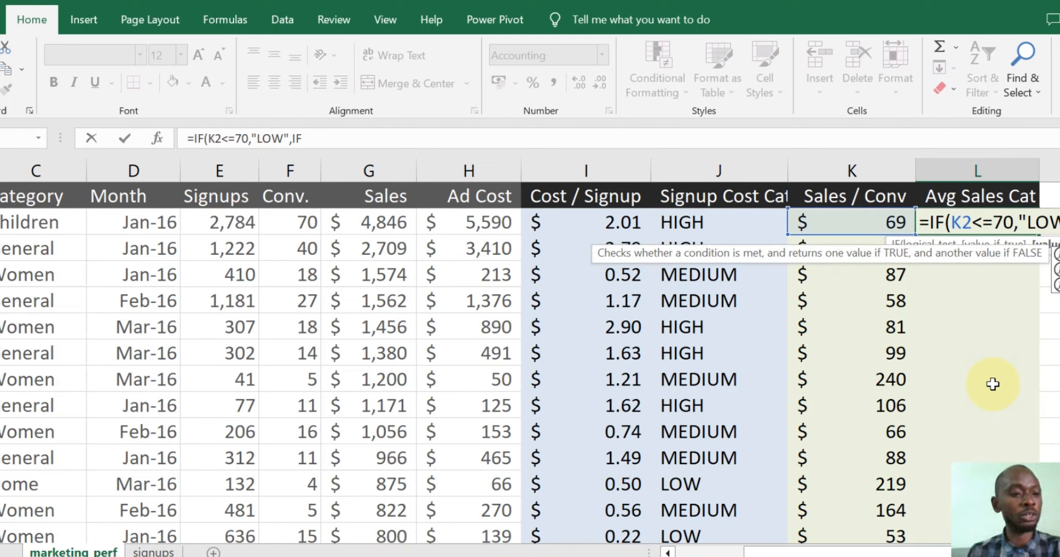
{"action": "type", "text": "("}
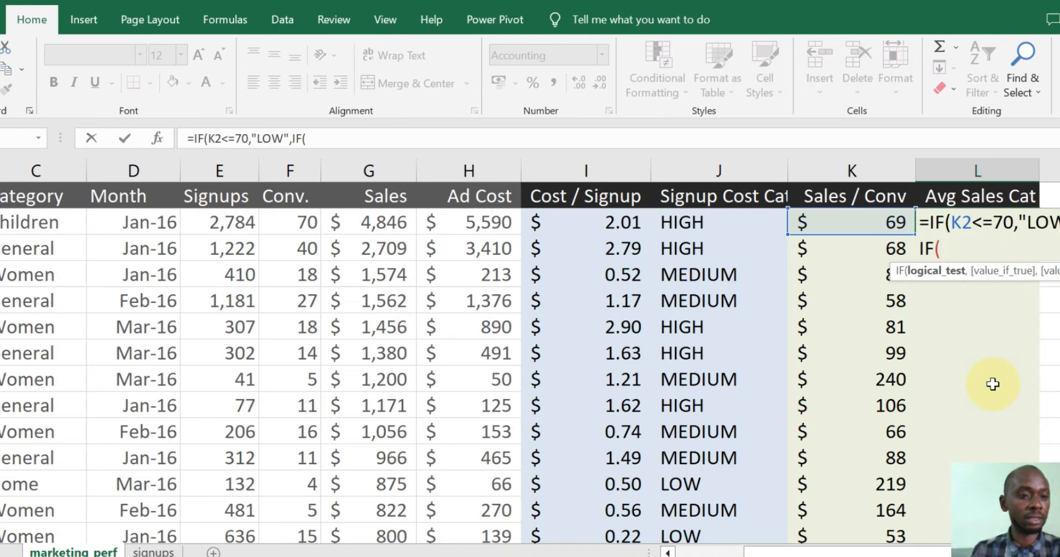
{"action": "type", "text": "<="}
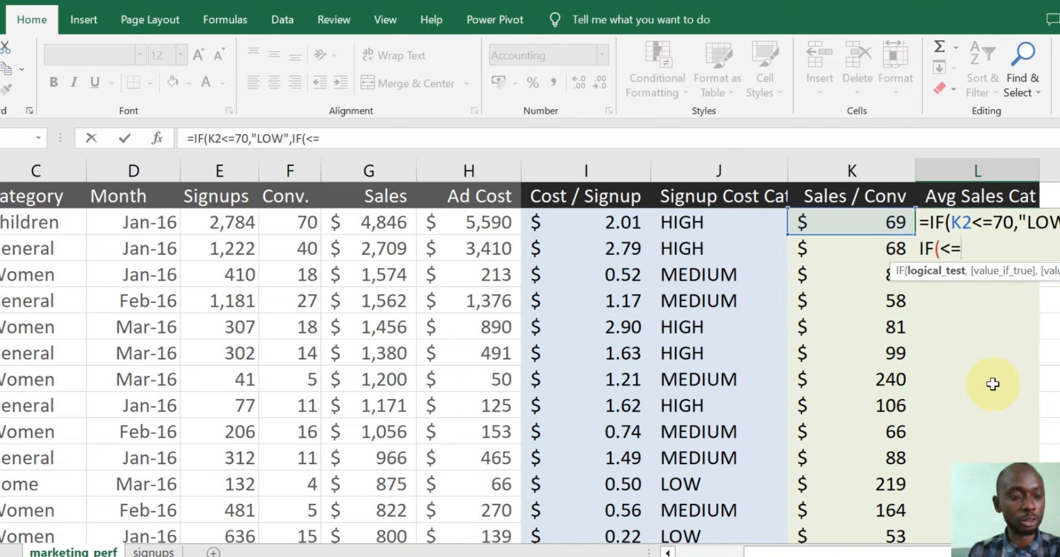
{"action": "type", "text": "200,"}
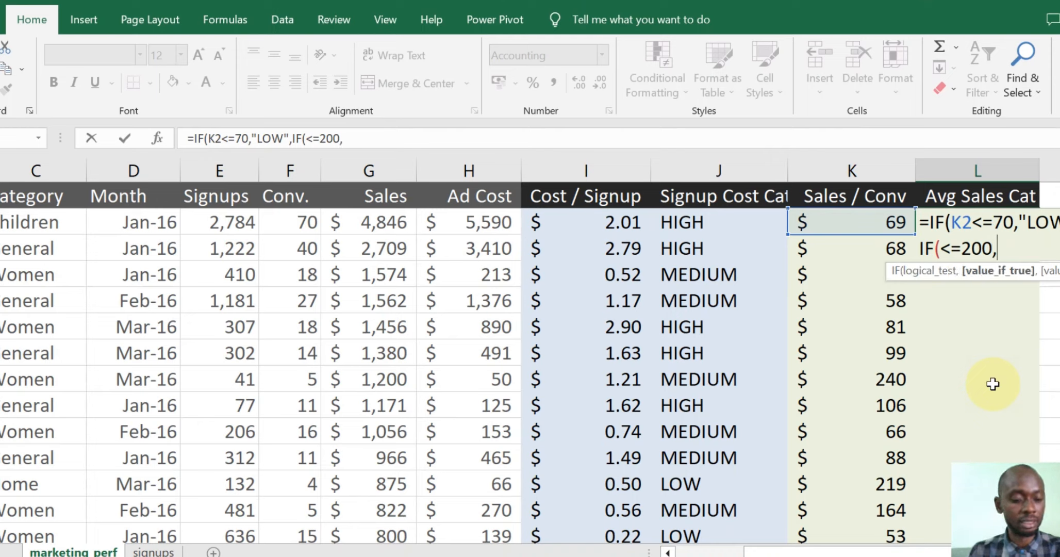
{"action": "type", "text": "\""}
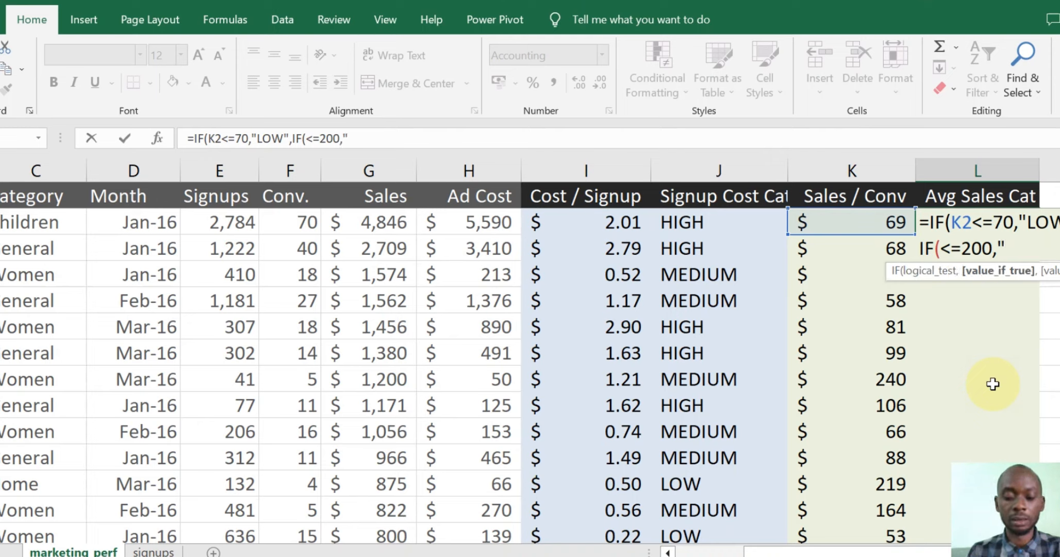
{"action": "type", "text": "MEDIUM"}
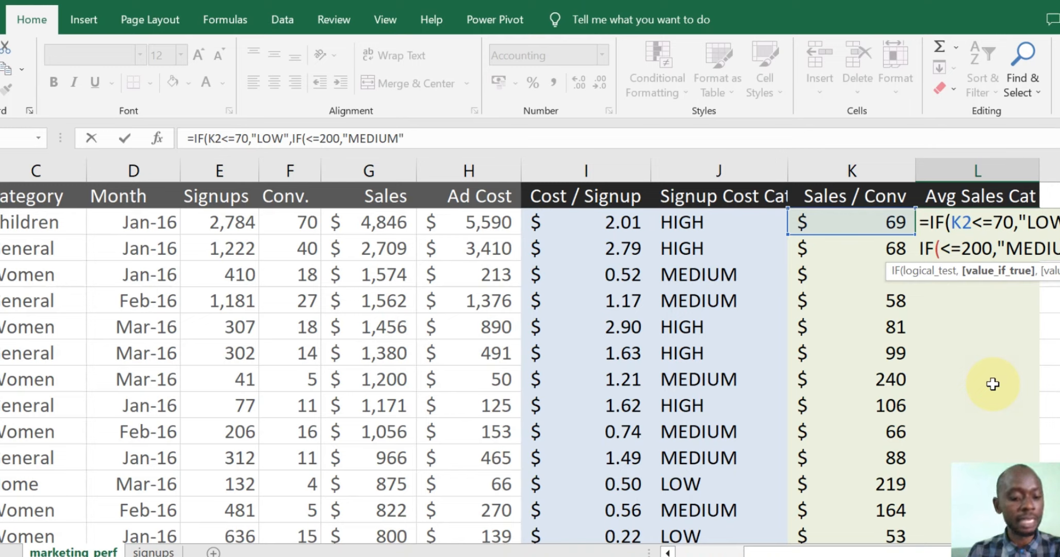
{"action": "type", "text": "\","}
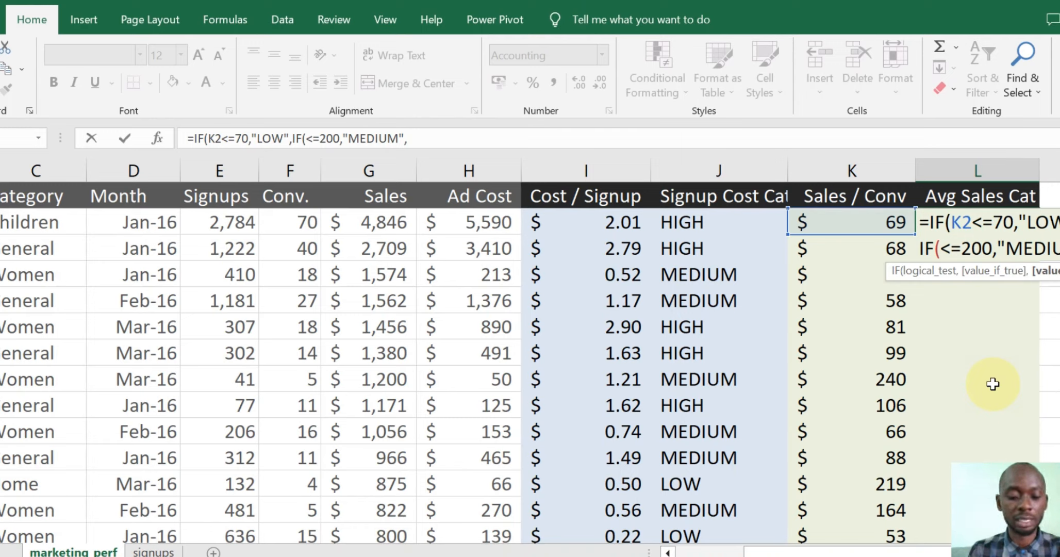
- Add "HIGH", insert K3 into the second condition, and close the parentheses
{"action": "type", "text": "\""}
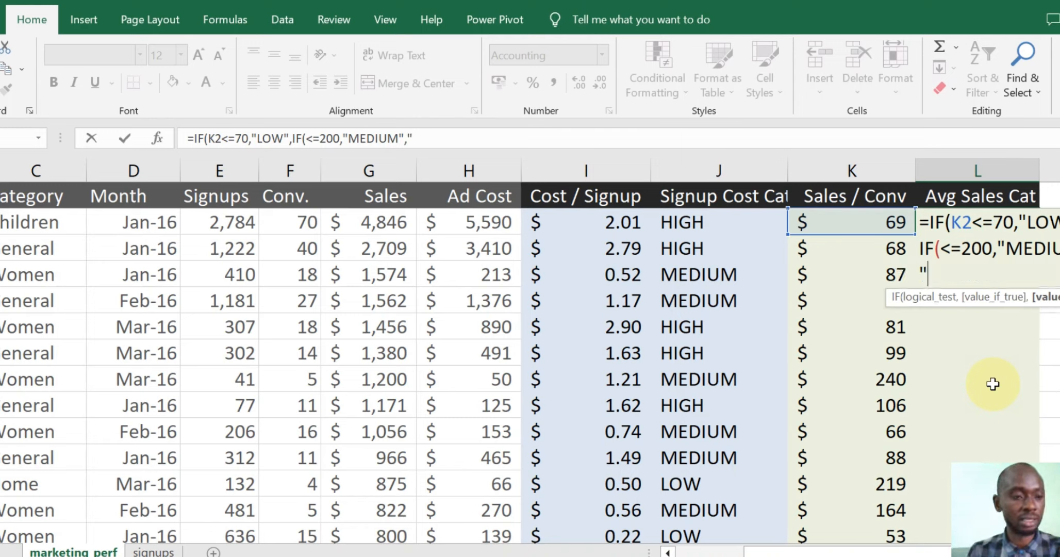
{"action": "type", "text": "HIG"}
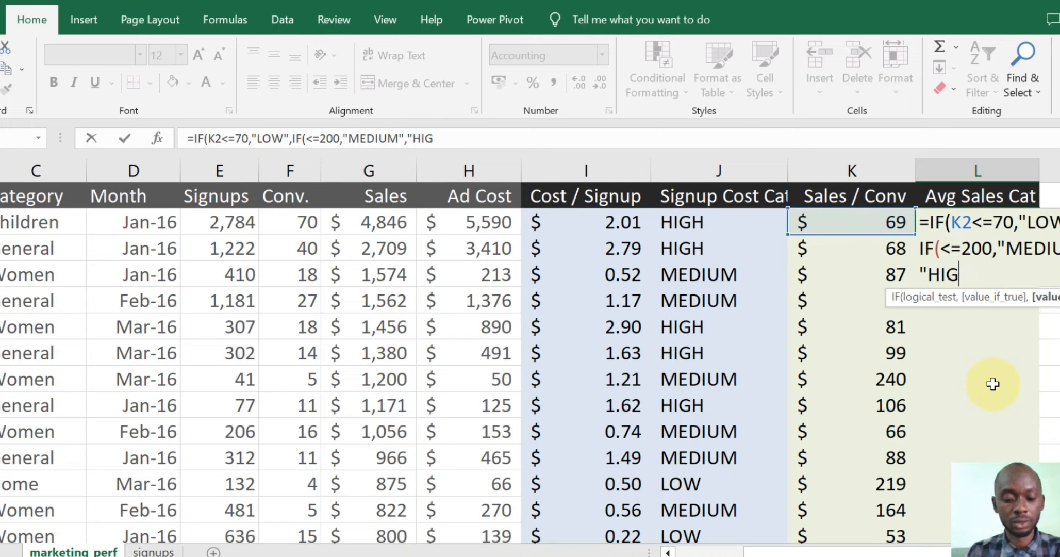
{"action": "type", "text": "H\""}
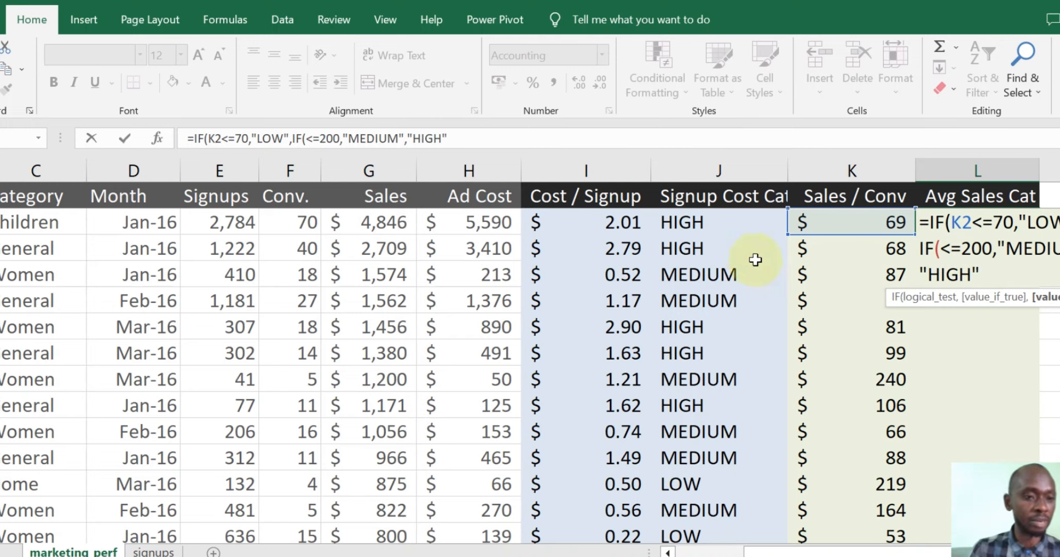
{"action": "left_click", "coordinate": [941, 249]}
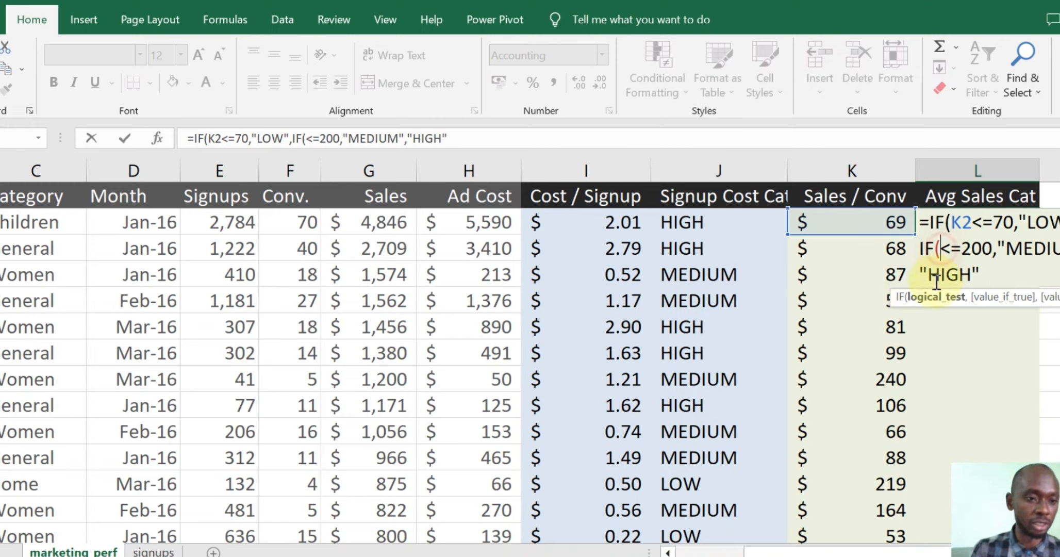
{"action": "left_click", "coordinate": [888, 251]}
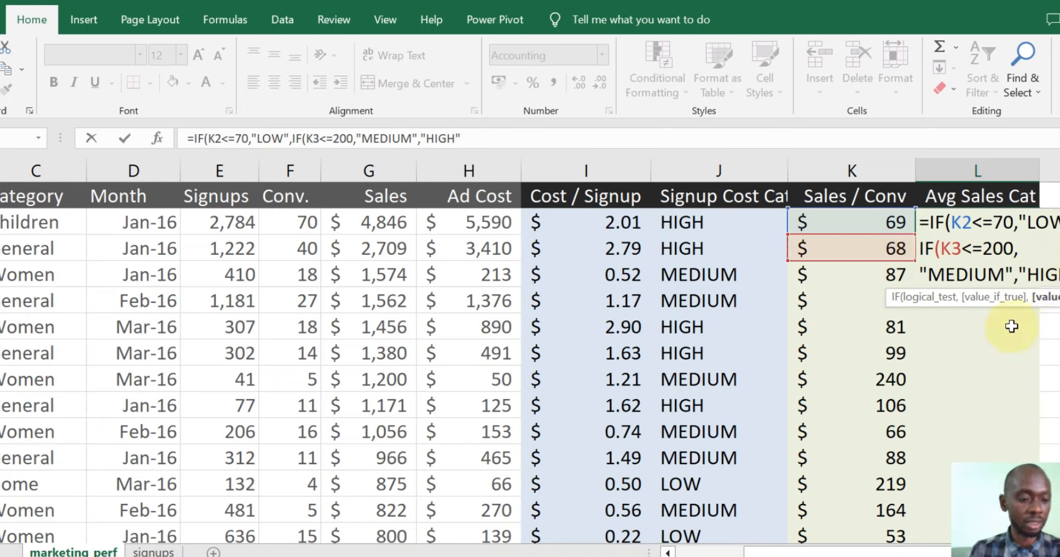
{"action": "type", "text": ")"}
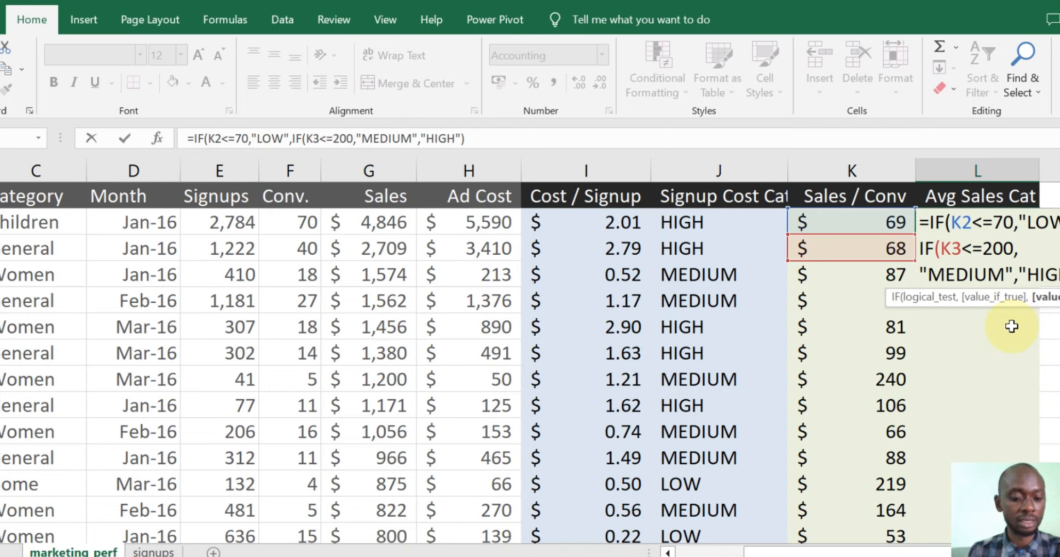
{"action": "type", "text": ")"}
- Commit L2's nested IF and copy it down column L as LOW/MEDIUM/HIGH labels
{"action": "key", "text": "Return"}
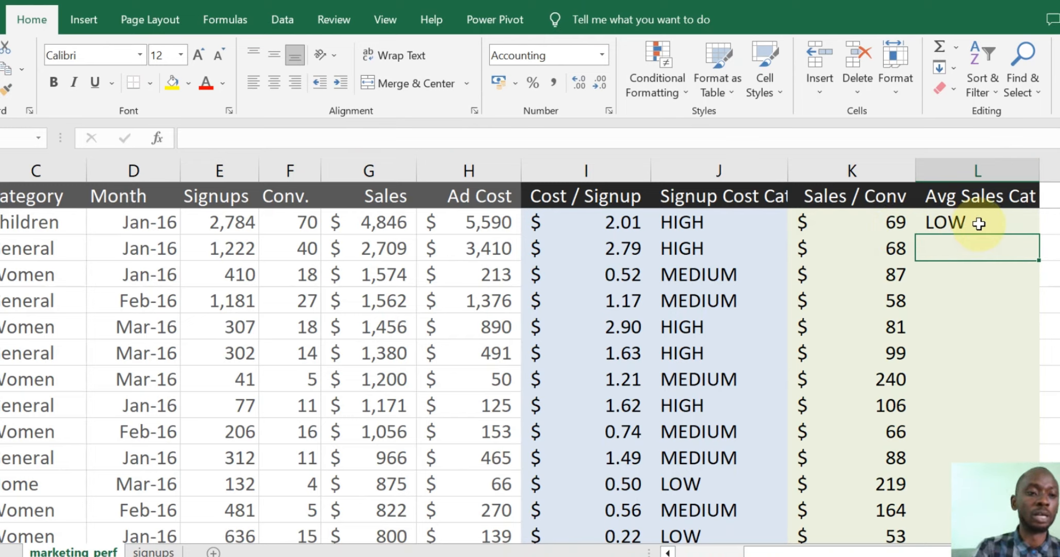
{"action": "left_click", "coordinate": [961, 222]}
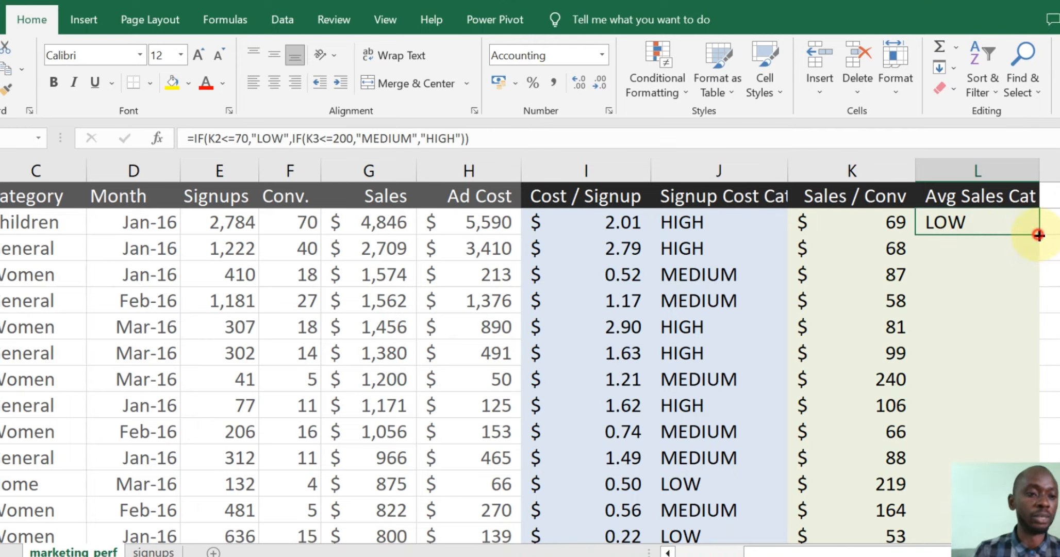
{"action": "double_click", "coordinate": [1039, 235]}
{"action": "scroll", "coordinate": [964, 316], "scroll_direction": "down", "scroll_amount": 15}
{"action": "scroll", "coordinate": [964, 315], "scroll_direction": "down", "scroll_amount": 15}
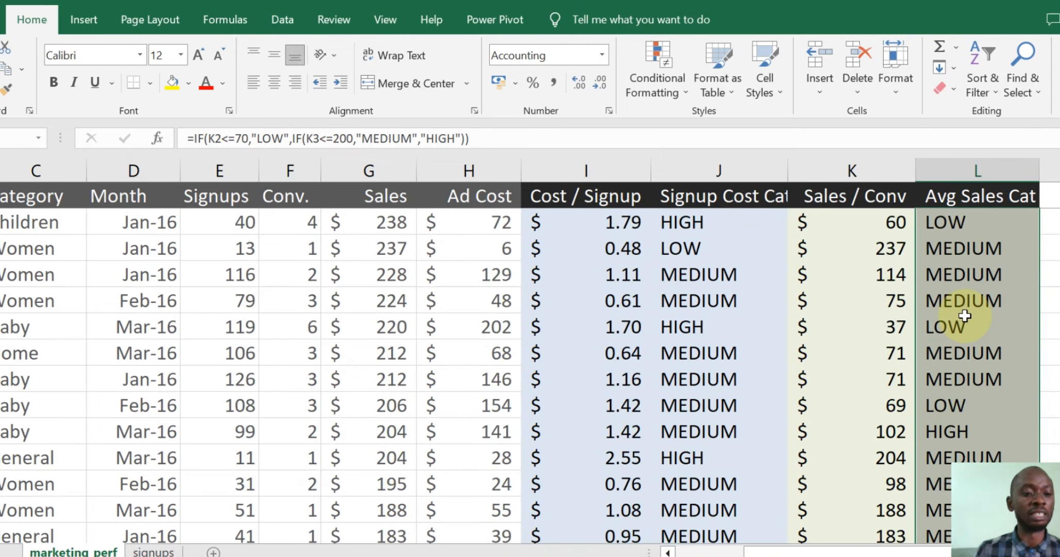
{"action": "scroll", "coordinate": [965, 313], "scroll_direction": "up", "scroll_amount": 16}
{"action": "scroll", "coordinate": [948, 361], "scroll_direction": "up", "scroll_amount": 10}
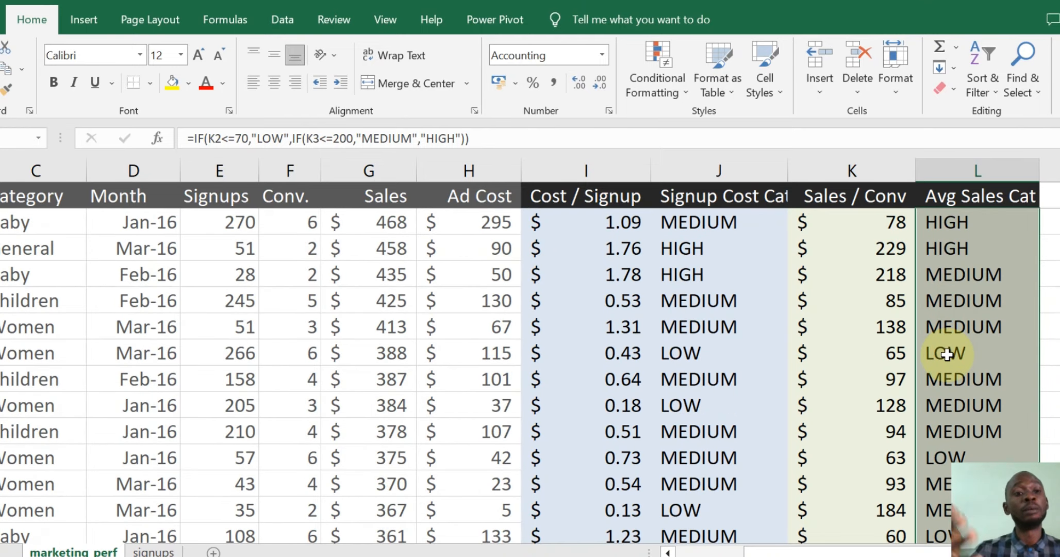